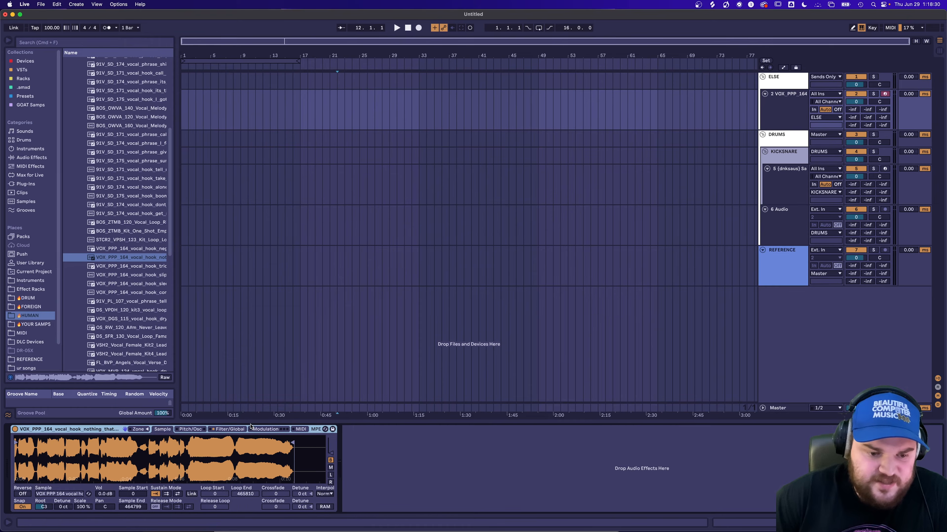
Route Velocity to Sample Offset with an amount of 100 in the Sampler's MIDI modulation settings.
{"action": "left_click", "coordinate": [229, 429]}
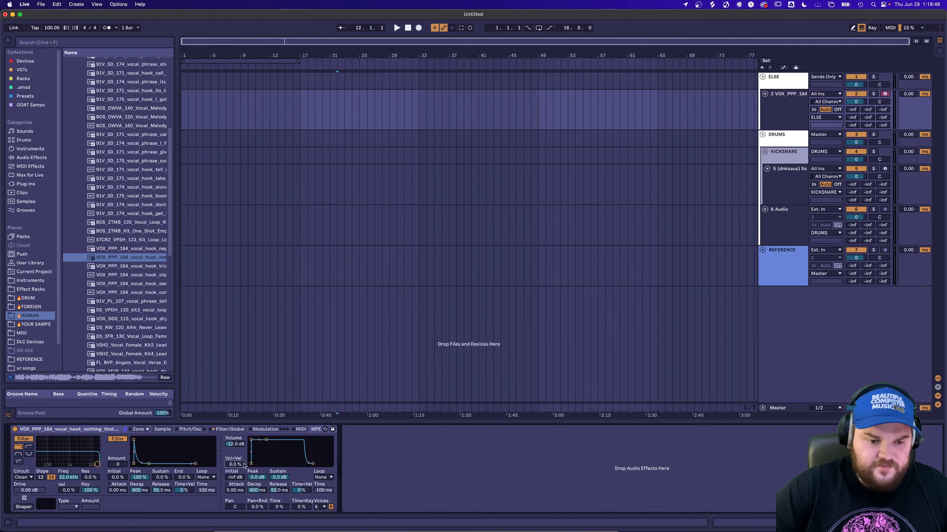
{"action": "left_click", "coordinate": [201, 429]}
{"action": "left_click", "coordinate": [229, 429]}
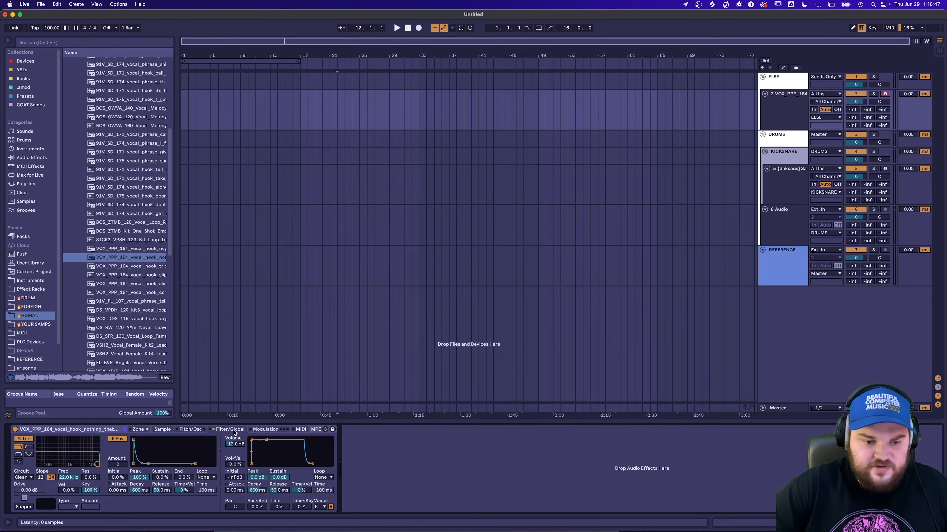
{"action": "left_click", "coordinate": [301, 429]}
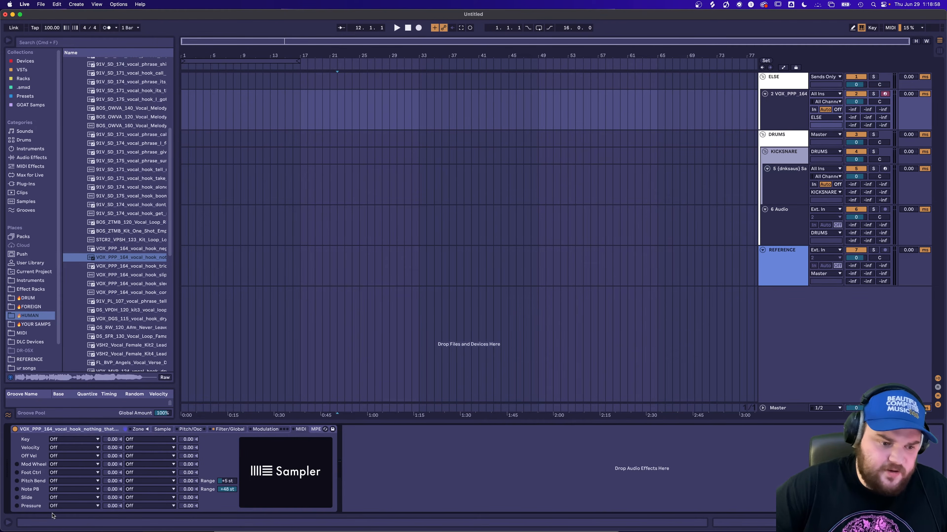
{"action": "left_click", "coordinate": [82, 481]}
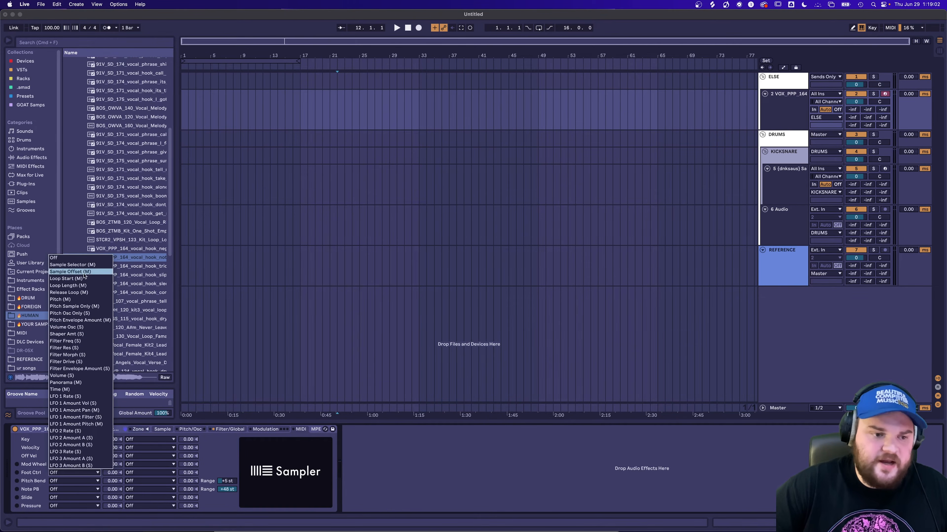
{"action": "left_click", "coordinate": [131, 474]}
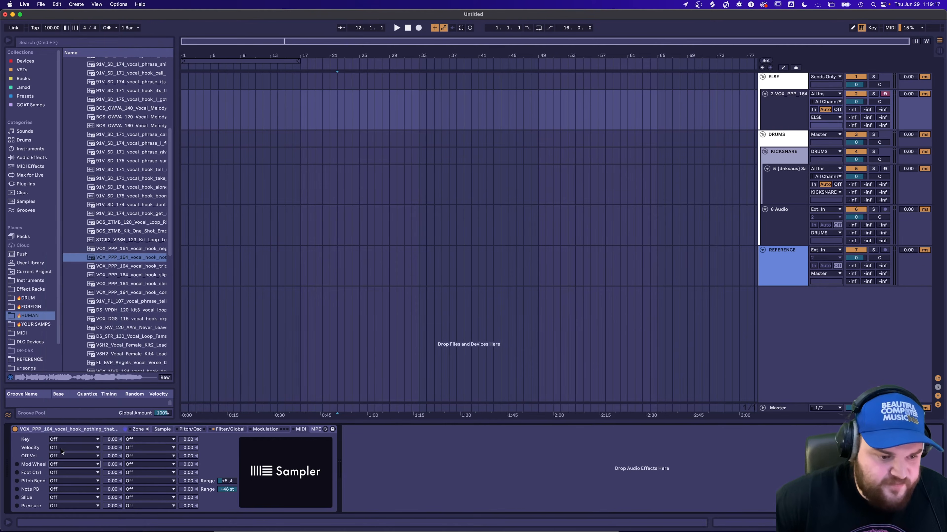
{"action": "left_click", "coordinate": [61, 448]}
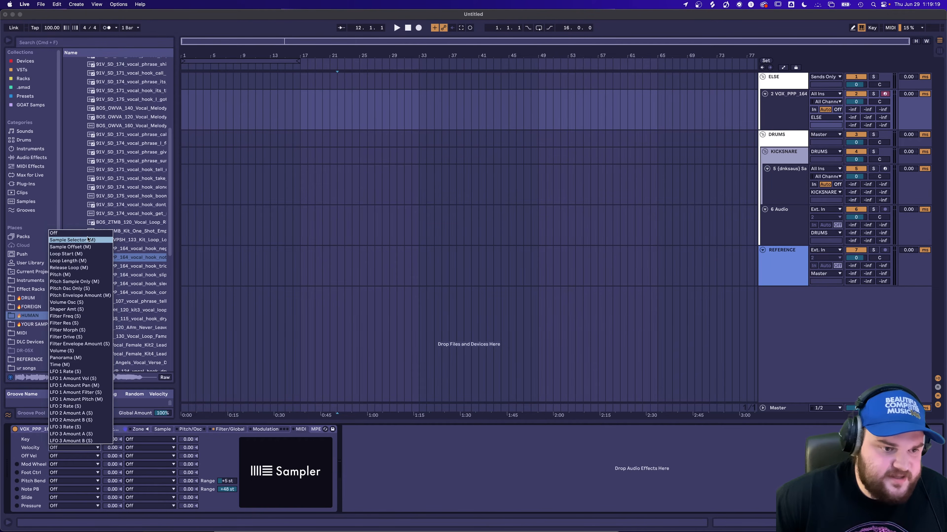
{"action": "left_click", "coordinate": [70, 247]}
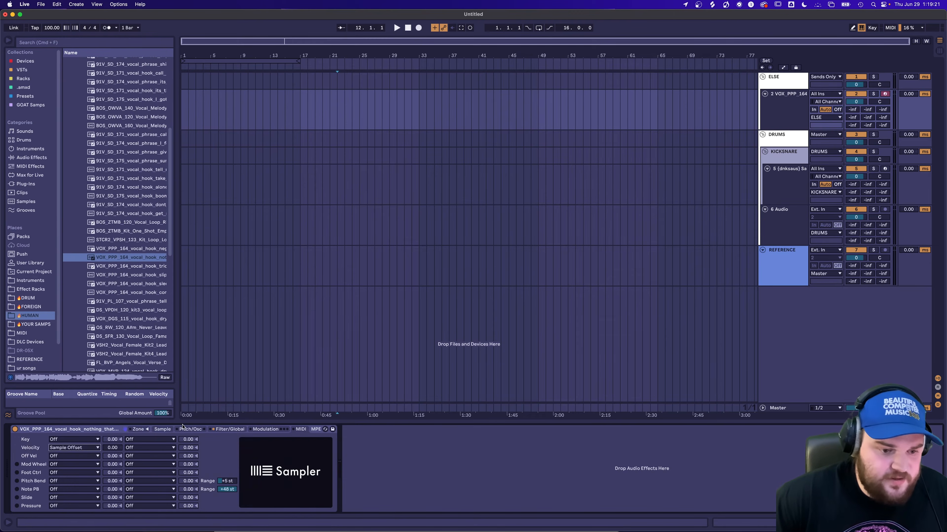
{"action": "left_click", "coordinate": [166, 430]}
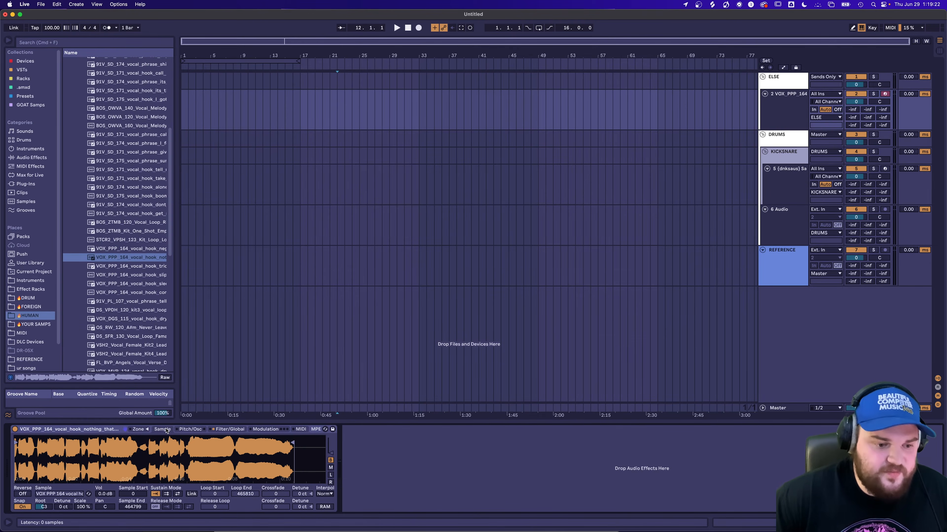
Search the browser for "vel" and add the Velocity MIDI effect before the Sampler on the vocal track.
{"action": "key", "text": "super+f"}
{"action": "type", "text": "v"}
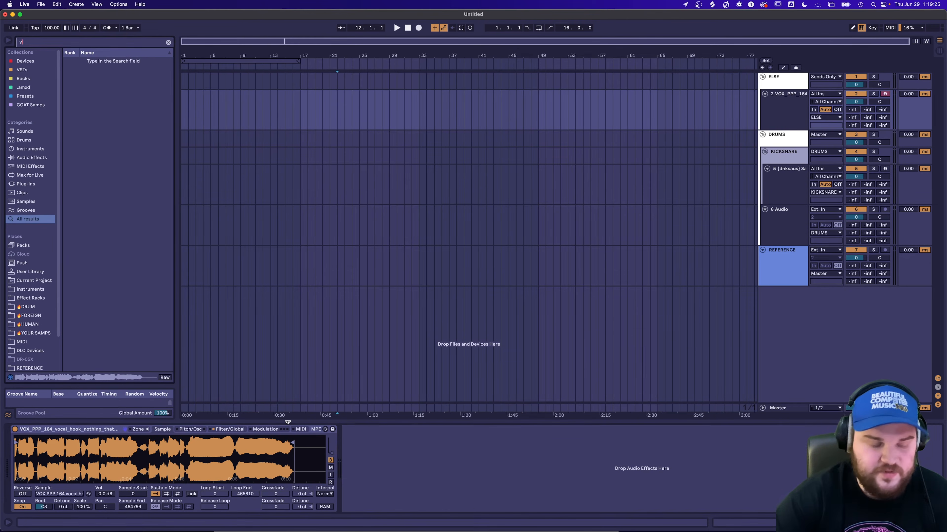
{"action": "type", "text": "el"}
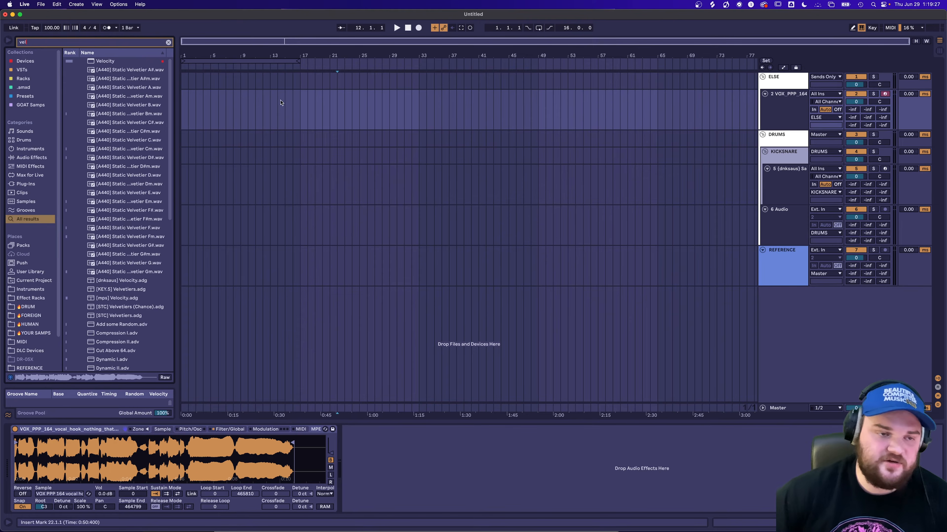
{"action": "left_click", "coordinate": [120, 61]}
{"action": "double_click", "coordinate": [119, 61]}
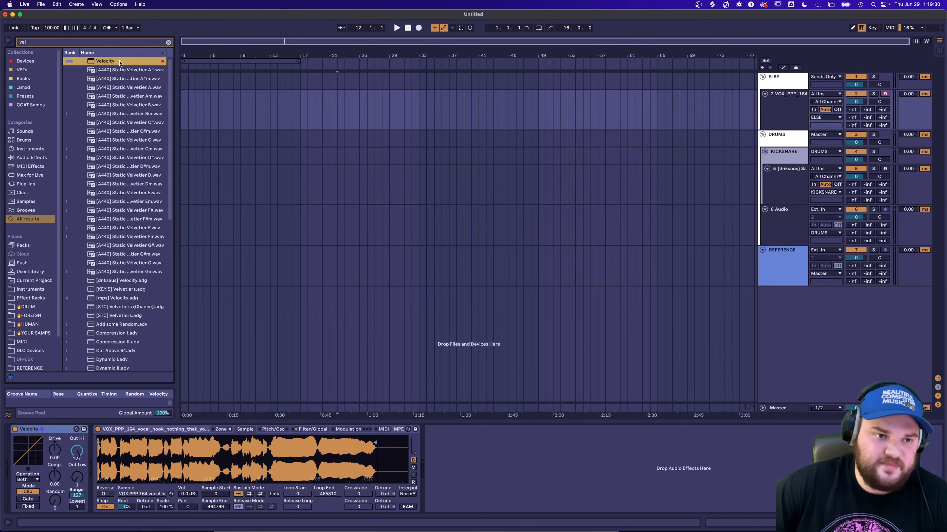
Set the Velocity device to Fixed mode with Out Hi and Random at 64, and display the Sampler's sample waveform.
{"action": "left_click", "coordinate": [31, 507]}
{"action": "mouse_move", "coordinate": [77, 451]}
{"action": "left_mouse_down"}
{"action": "mouse_move", "coordinate": [77, 470]}
{"action": "mouse_move", "coordinate": [63, 481]}
{"action": "mouse_move", "coordinate": [79, 459]}
{"action": "left_mouse_up"}
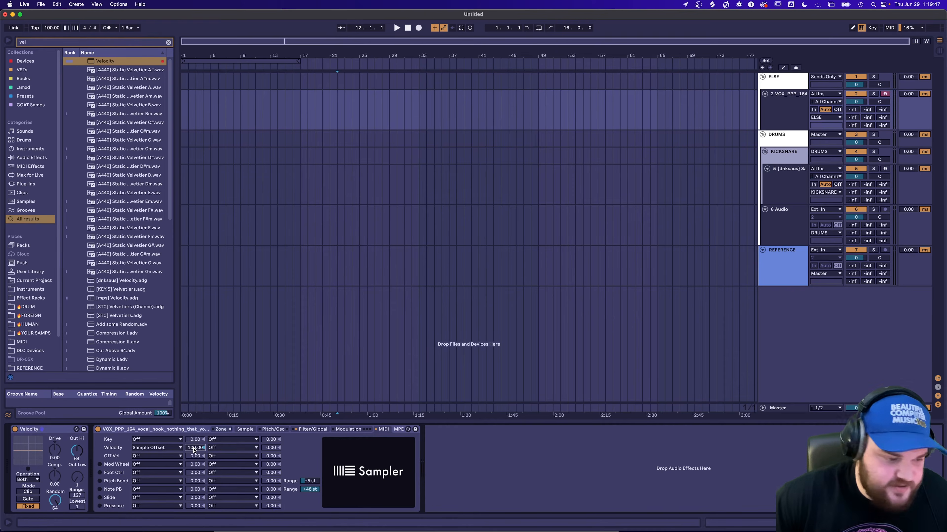
{"action": "left_click", "coordinate": [245, 429]}
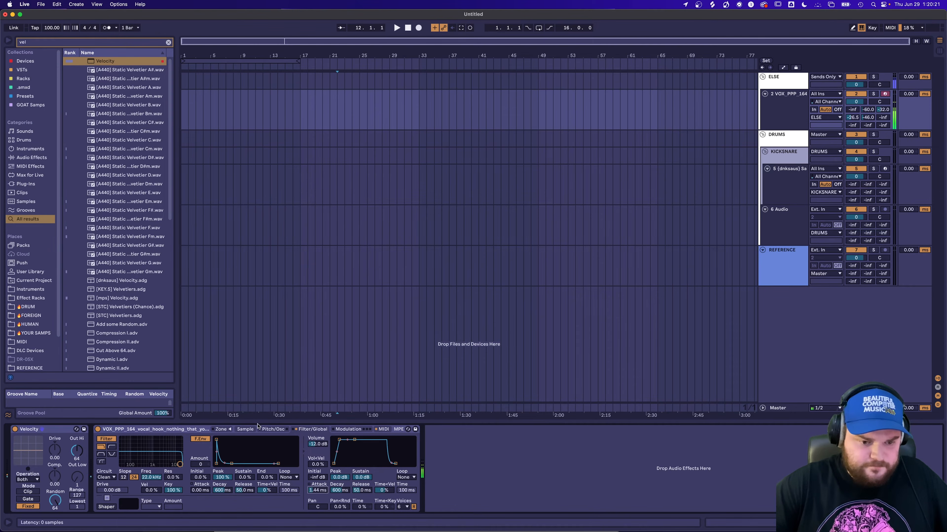
{"action": "left_click", "coordinate": [246, 430]}
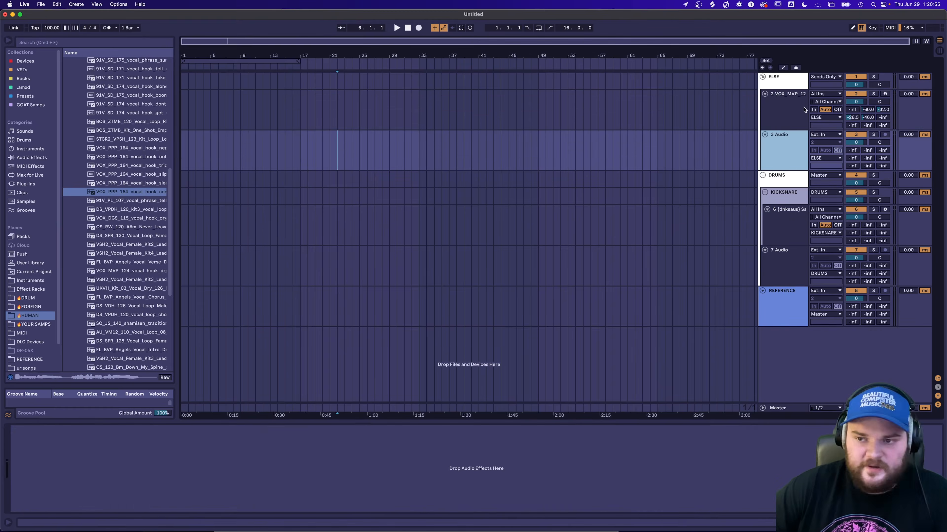
Place the VOX_PPP_164_vocal_hook_come_home_dry_G#m sample on audio track 3 and split it on both sides of its first silent gap.
{"action": "left_click_drag", "start_coordinate": [151, 194], "coordinate": [313, 149]}
{"action": "key", "text": "z"}
{"action": "left_click", "coordinate": [320, 155]}
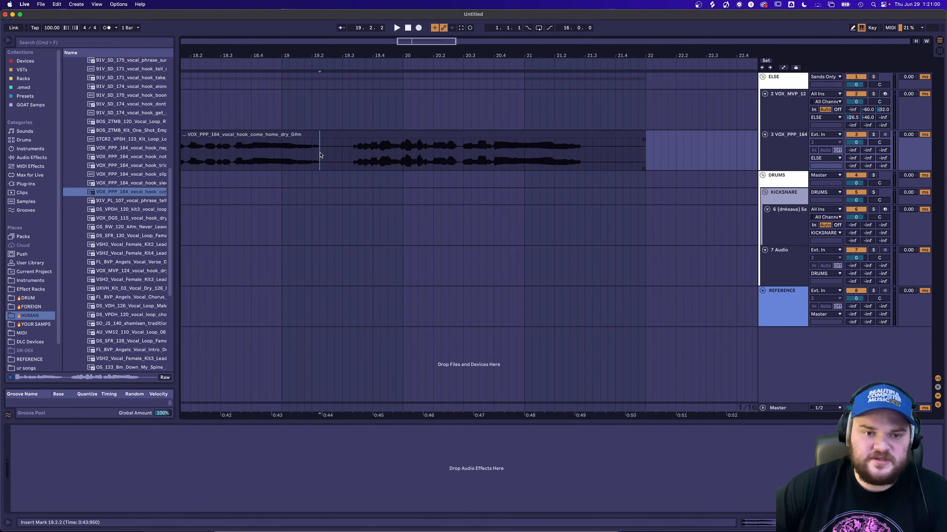
{"action": "key", "text": "super+e"}
{"action": "scroll", "coordinate": [354, 154], "scroll_direction": "up", "scroll_amount": 5}
{"action": "left_click", "coordinate": [357, 153]}
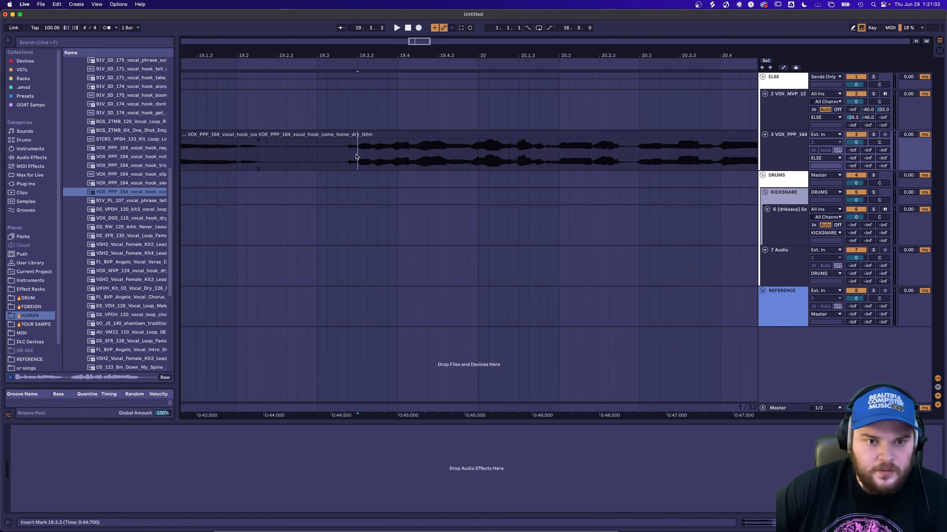
{"action": "left_click", "coordinate": [347, 153]}
{"action": "key", "text": "super+e"}
{"action": "scroll", "coordinate": [347, 152], "scroll_direction": "down", "scroll_amount": 5}
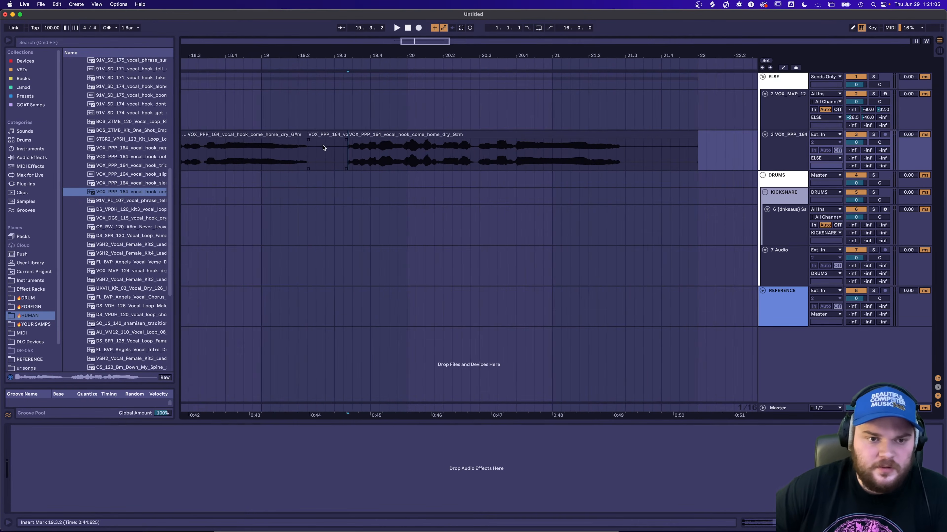
Turn off grid snapping and move the second vocal piece earlier to close the first silent gap.
{"action": "scroll", "coordinate": [336, 151], "scroll_direction": "left", "scroll_amount": 2}
{"action": "key", "text": "super+4"}
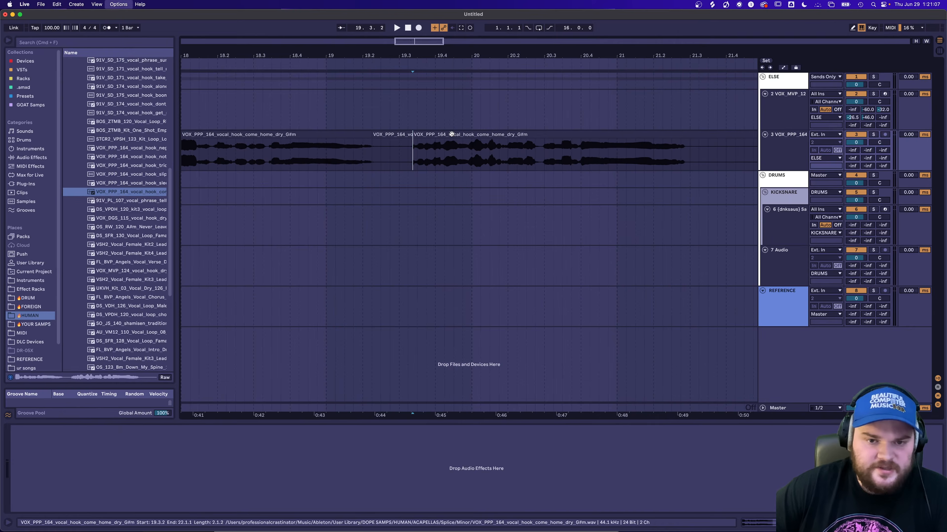
{"action": "left_click_drag", "start_coordinate": [451, 135], "coordinate": [408, 135]}
Split the vocal around its second gap, close that gap with the following piece, and trim the silence at the end.
{"action": "left_click", "coordinate": [493, 157]}
{"action": "key", "text": "super+e"}
{"action": "left_click", "coordinate": [499, 156]}
{"action": "key", "text": "super+e"}
{"action": "left_click_drag", "start_coordinate": [509, 135], "coordinate": [496, 136]}
{"action": "left_click_drag", "start_coordinate": [705, 143], "coordinate": [628, 143]}
{"action": "scroll", "coordinate": [524, 182], "scroll_direction": "left", "scroll_amount": 5}
{"action": "scroll", "coordinate": [462, 153], "scroll_direction": "right", "scroll_amount": 5}
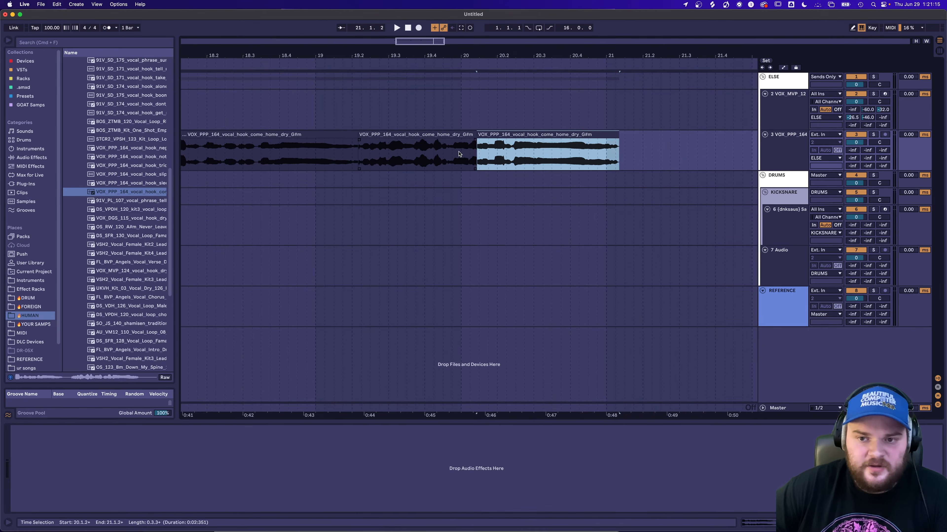
Consolidate the three vocal pieces on track 3 into one clip and load it into the Sampler on track 2.
{"action": "left_click", "coordinate": [327, 133], "text": "shift"}
{"action": "scroll", "coordinate": [327, 134], "scroll_direction": "left", "scroll_amount": 3}
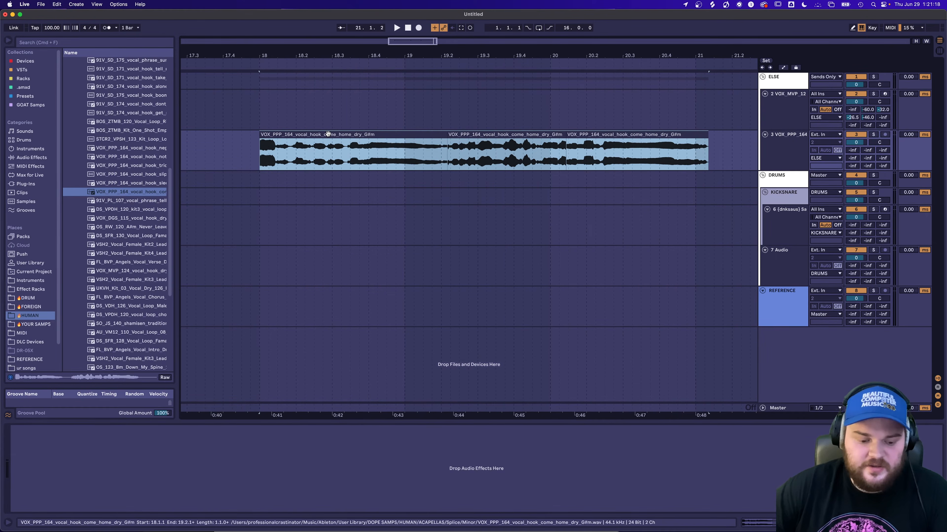
{"action": "scroll", "coordinate": [443, 148], "scroll_direction": "up", "scroll_amount": 2}
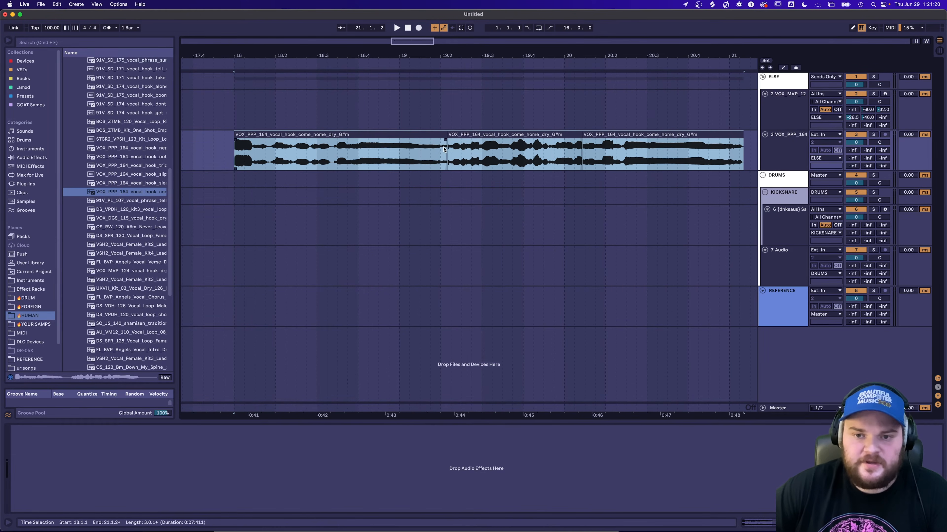
{"action": "scroll", "coordinate": [606, 146], "scroll_direction": "up", "scroll_amount": 2}
{"action": "scroll", "coordinate": [567, 144], "scroll_direction": "up", "scroll_amount": 3}
{"action": "scroll", "coordinate": [567, 143], "scroll_direction": "down", "scroll_amount": 5}
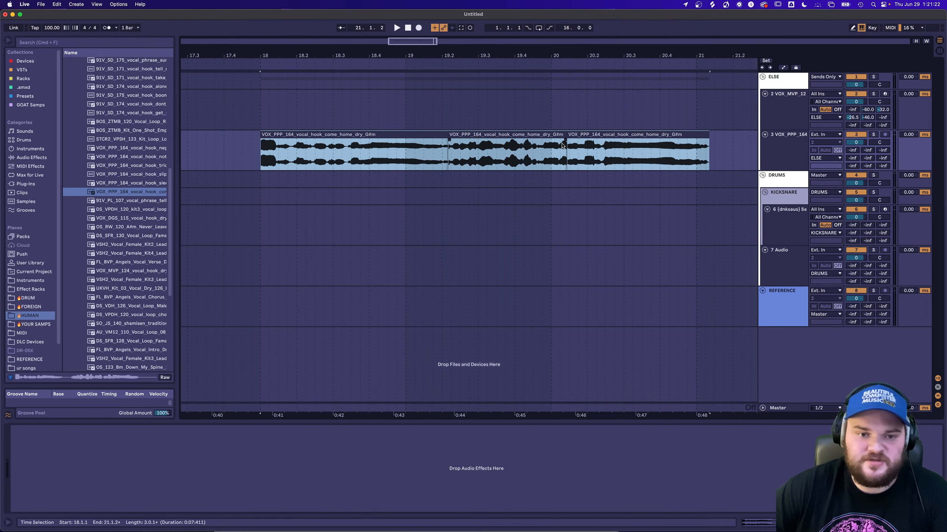
{"action": "key", "text": "super+j"}
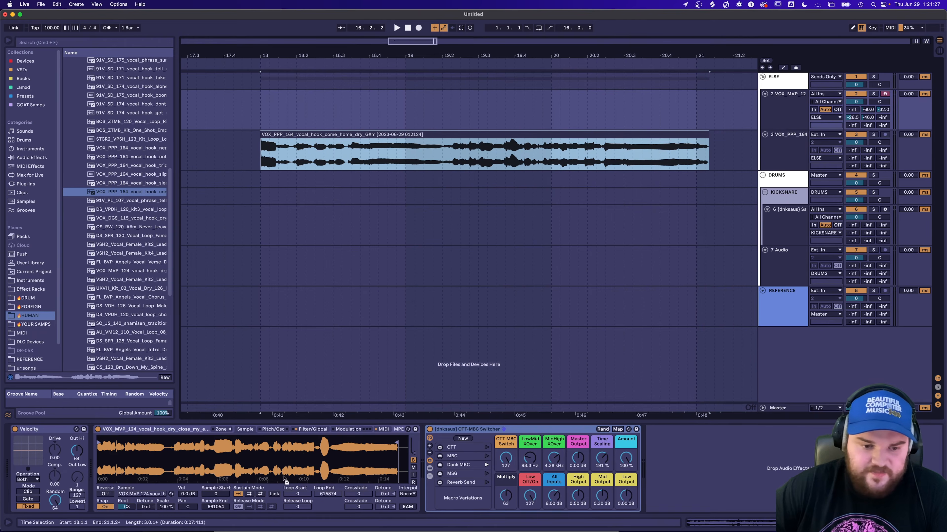
{"action": "key", "text": "a"}
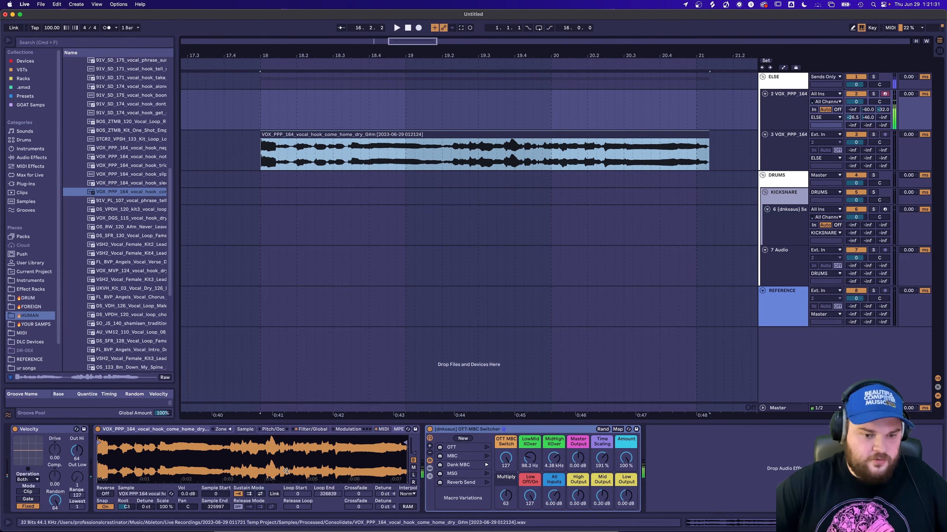
Create a four-bar MIDI clip from bar 1 on the Sampler track and turn off the Velocity device.
{"action": "scroll", "coordinate": [290, 383], "scroll_direction": "left", "scroll_amount": 1}
{"action": "scroll", "coordinate": [306, 110], "scroll_direction": "down", "scroll_amount": 4}
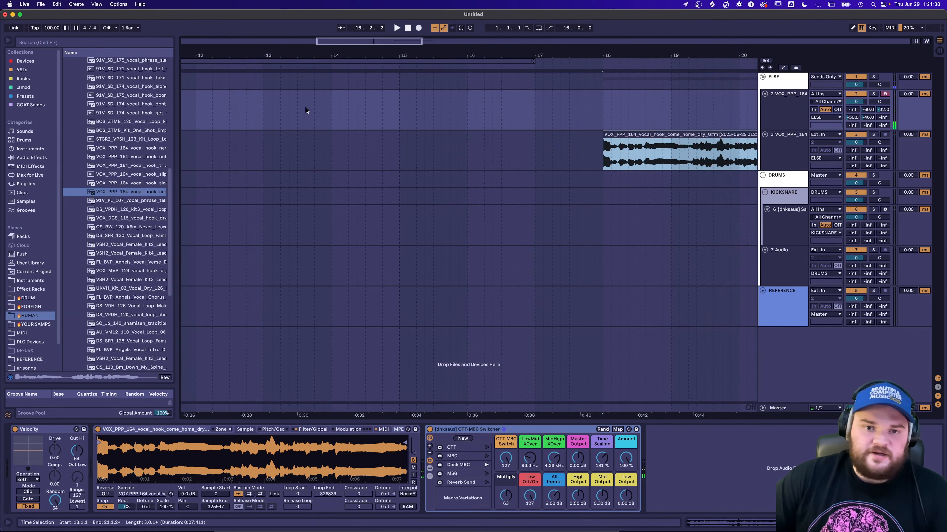
{"action": "scroll", "coordinate": [300, 121], "scroll_direction": "left", "scroll_amount": 10}
{"action": "scroll", "coordinate": [294, 129], "scroll_direction": "down", "scroll_amount": 10}
{"action": "scroll", "coordinate": [225, 116], "scroll_direction": "up", "scroll_amount": 8}
{"action": "scroll", "coordinate": [226, 117], "scroll_direction": "down", "scroll_amount": 1}
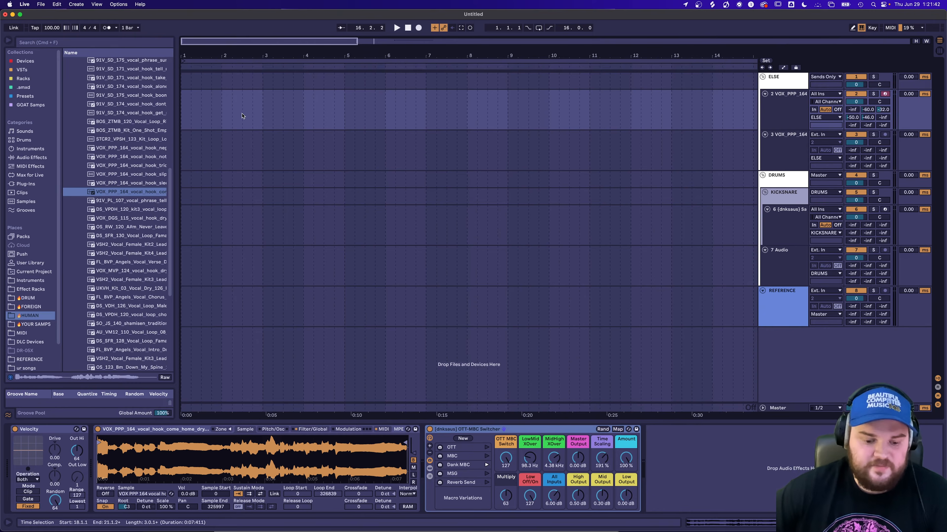
{"action": "left_click_drag", "start_coordinate": [340, 106], "coordinate": [181, 109]}
{"action": "left_click", "coordinate": [15, 429]}
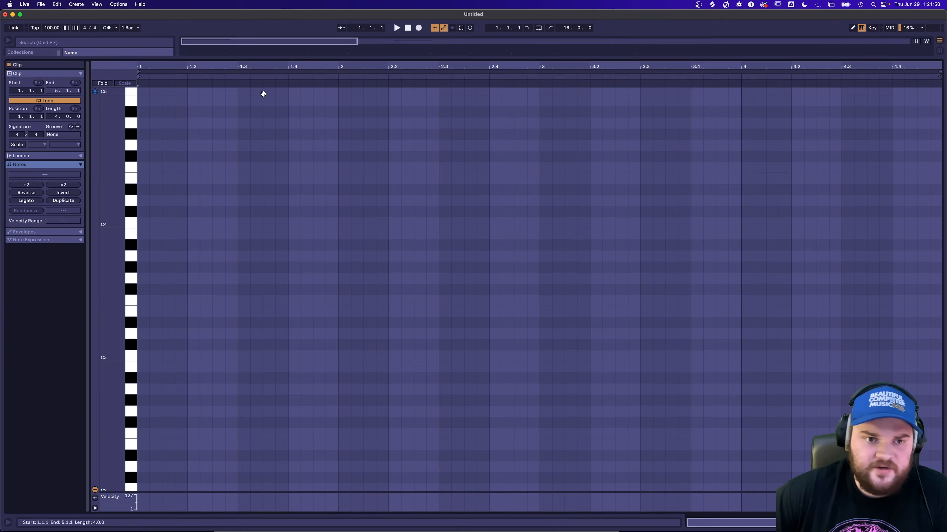
Draw a continuous row of one-beat C3 notes across all four bars of the MIDI clip, correcting stray B2 notes.
{"action": "key", "text": "b"}
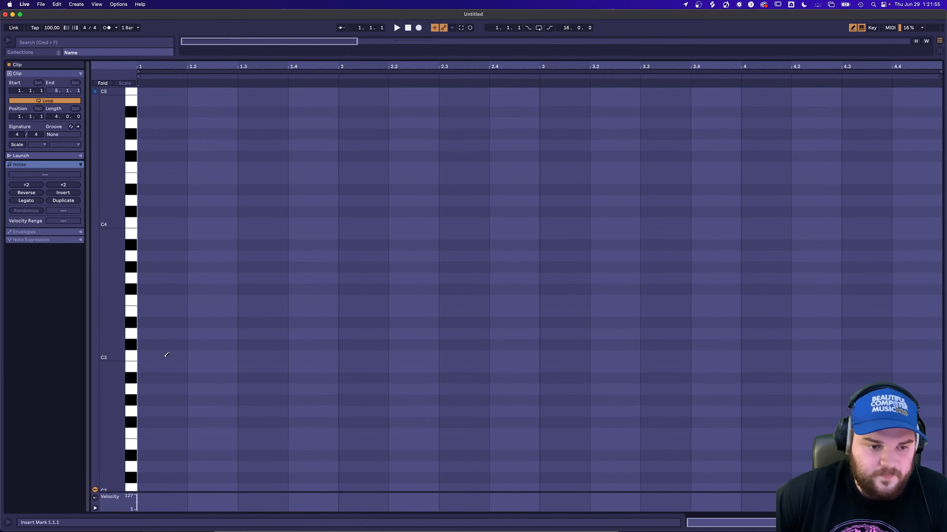
{"action": "mouse_move", "coordinate": [154, 356]}
{"action": "left_mouse_down"}
{"action": "mouse_move", "coordinate": [522, 368]}
{"action": "mouse_move", "coordinate": [765, 347]}
{"action": "mouse_move", "coordinate": [902, 348]}
{"action": "left_mouse_up"}
{"action": "left_click", "coordinate": [877, 346]}
{"action": "left_click", "coordinate": [864, 355]}
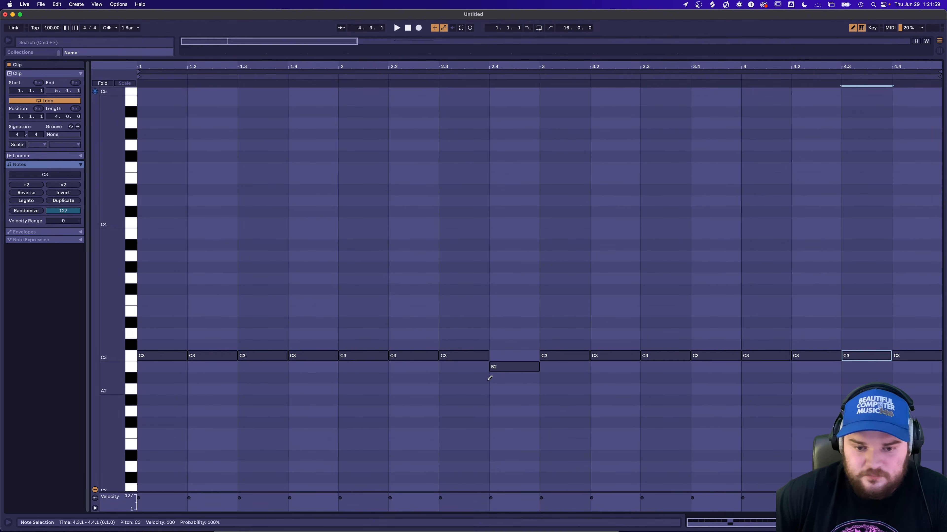
{"action": "left_click", "coordinate": [496, 368]}
{"action": "left_click", "coordinate": [499, 348]}
{"action": "left_click", "coordinate": [499, 348]}
{"action": "left_click", "coordinate": [499, 356]}
{"action": "key", "text": "b"}
Randomize the velocities of all C3 notes with an amount of 127 and play the clip.
{"action": "key", "text": "super+a"}
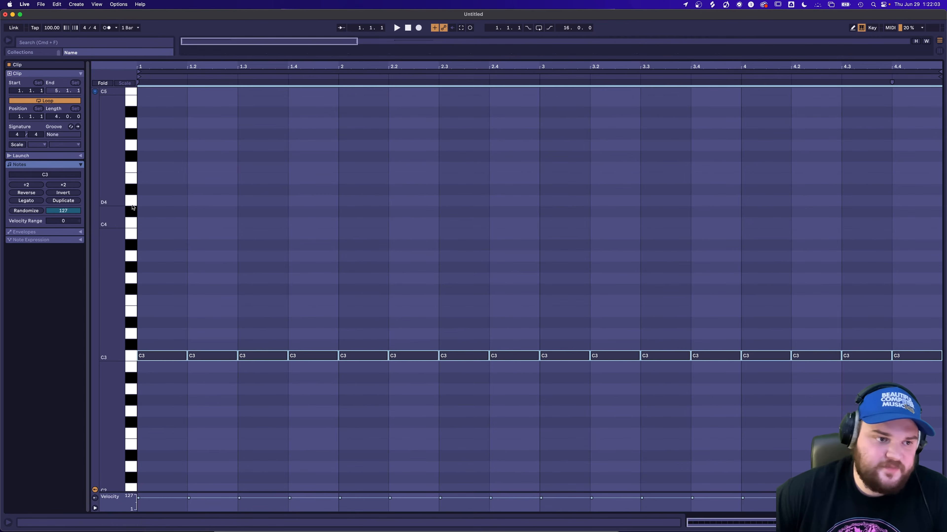
{"action": "left_click", "coordinate": [32, 212]}
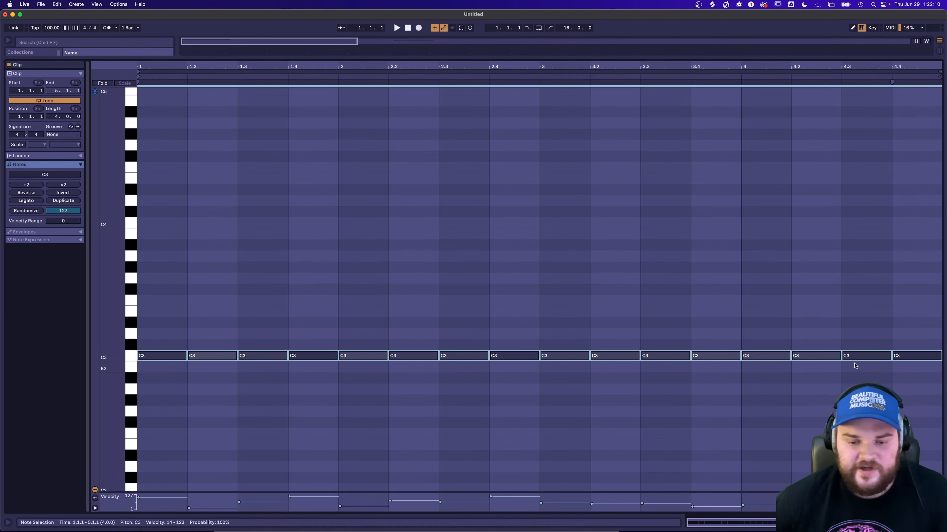
{"action": "key", "text": "space"}
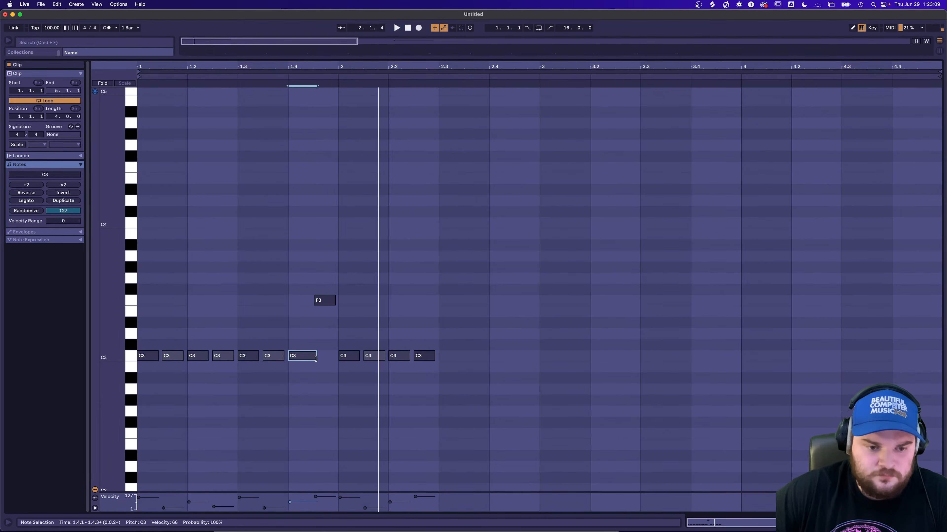
Show Note Expression and bend the end of the C3 note at 1.4 up about 4.75 semitones towards F3.
{"action": "left_click", "coordinate": [80, 241]}
{"action": "left_click", "coordinate": [80, 233]}
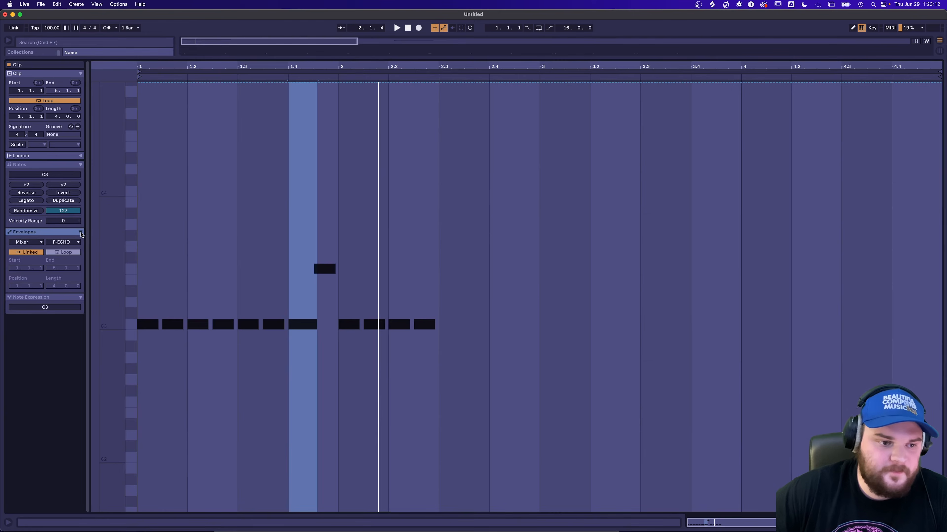
{"action": "left_click", "coordinate": [82, 233]}
{"action": "left_click", "coordinate": [69, 241]}
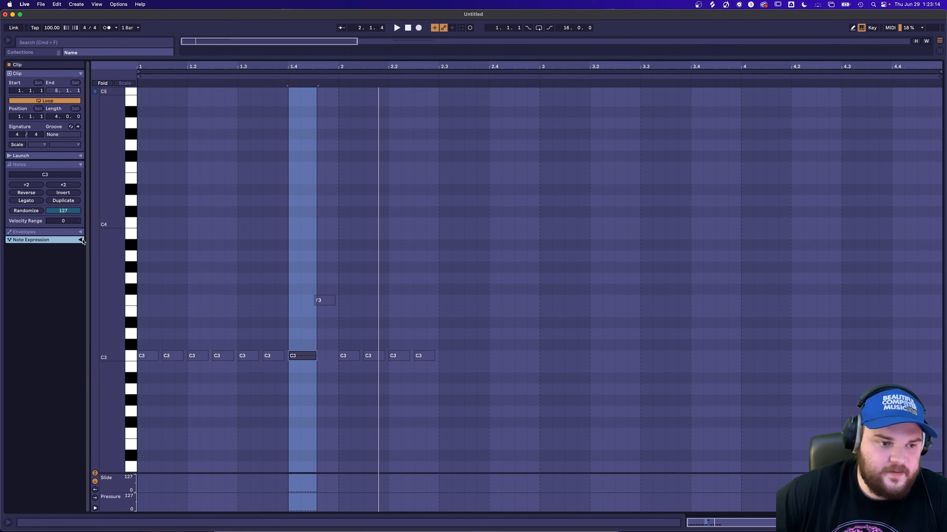
{"action": "left_click", "coordinate": [80, 240]}
{"action": "left_click", "coordinate": [313, 356]}
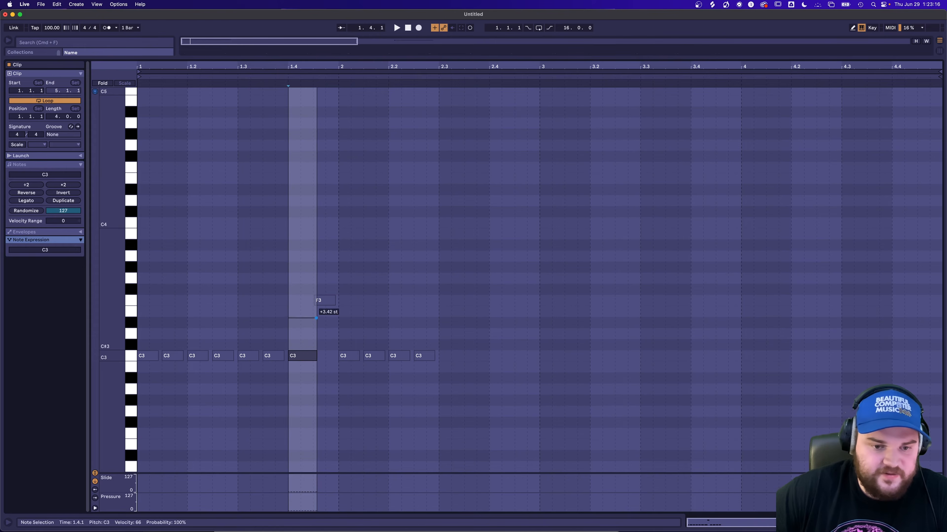
{"action": "left_click_drag", "start_coordinate": [311, 357], "coordinate": [318, 305]}
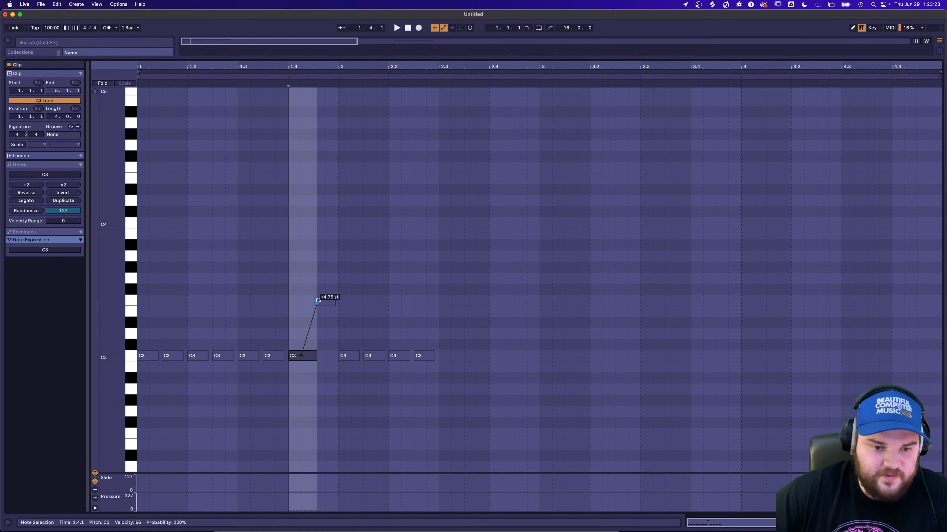
{"action": "left_click", "coordinate": [318, 304]}
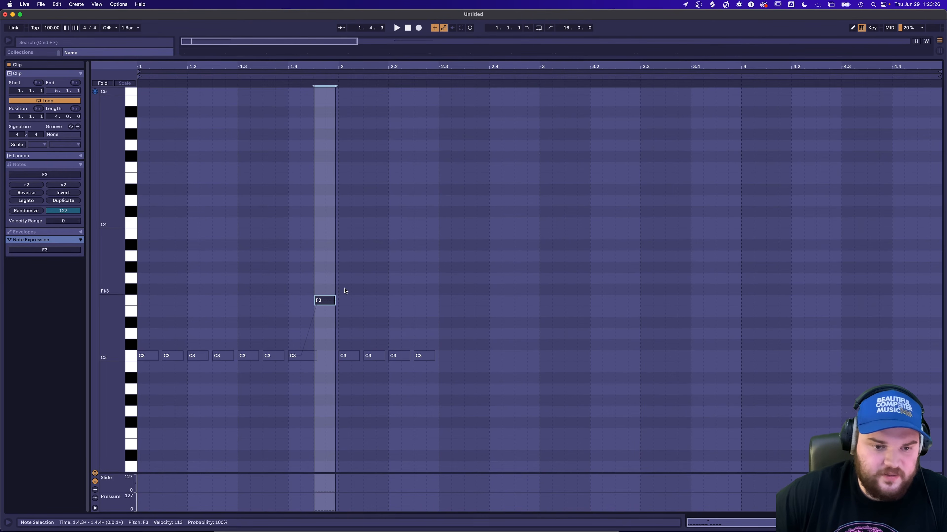
{"action": "left_click", "coordinate": [344, 291]}
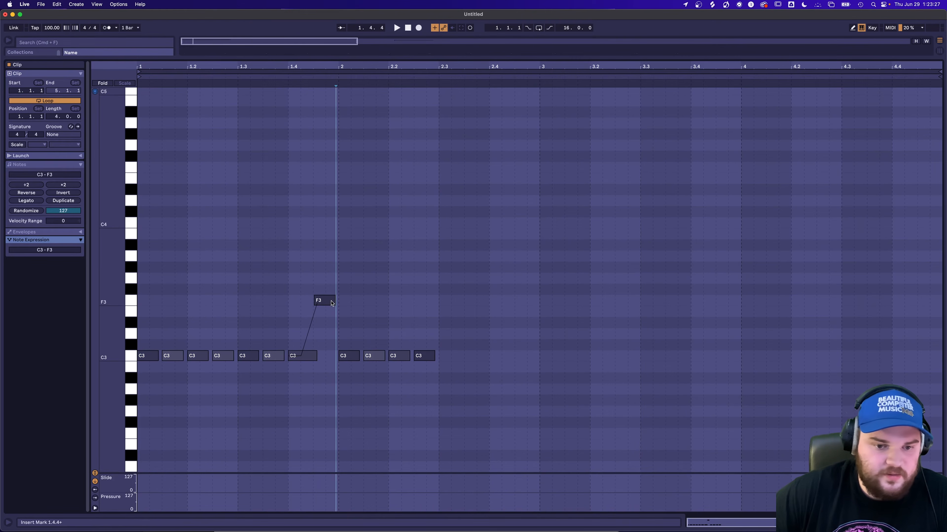
Delete the extra F3 note above 1.4 and extend the bent C3 note at 1.4 to almost bar 2.
{"action": "left_click", "coordinate": [307, 355]}
{"action": "left_click", "coordinate": [326, 299]}
{"action": "key", "text": "Delete"}
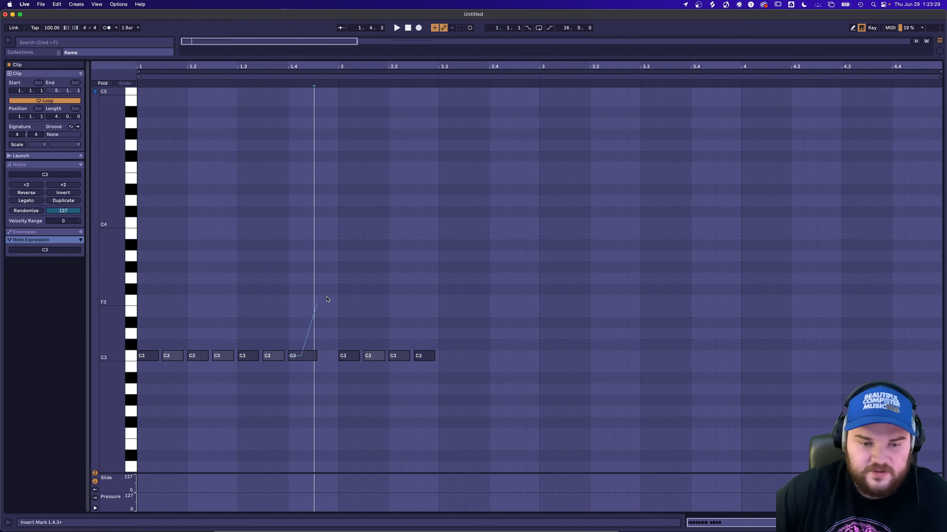
{"action": "left_click_drag", "start_coordinate": [317, 356], "coordinate": [333, 356]}
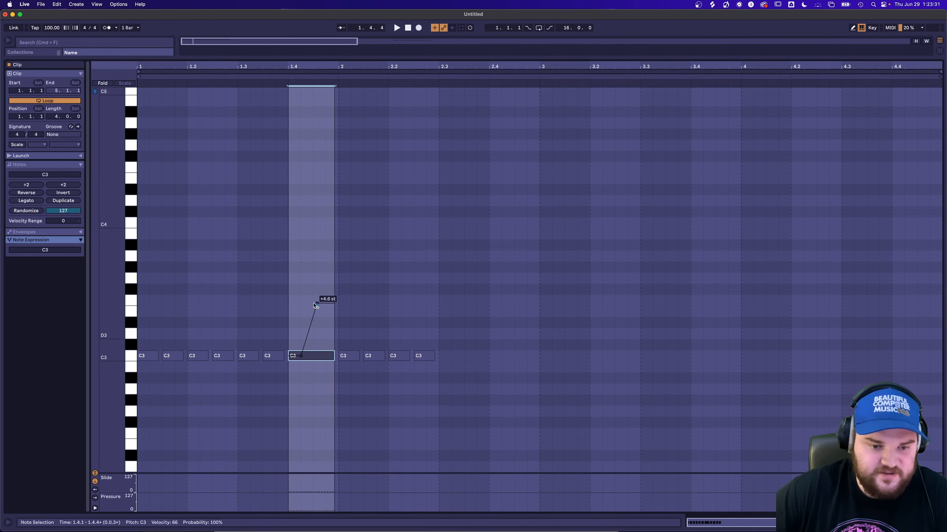
Lower the pitch bend of the C3 note at 1.4 to about 1 semitone.
{"action": "key", "text": "space"}
{"action": "left_click_drag", "start_coordinate": [313, 305], "coordinate": [310, 345]}
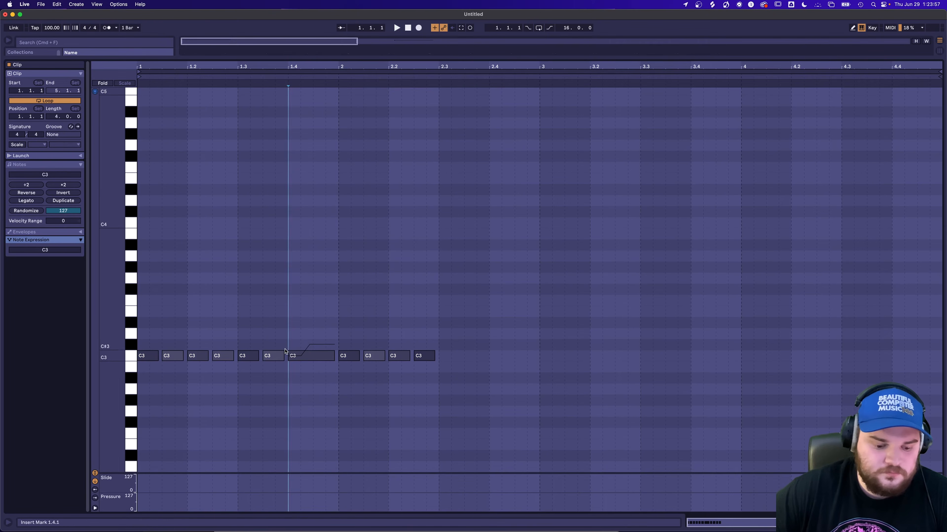
{"action": "left_click", "coordinate": [299, 328]}
Transpose all notes in the clip up to E3 and play it, with the bent note at 1.4 selected.
{"action": "key", "text": "super+a"}
{"action": "mouse_move", "coordinate": [309, 356]}
{"action": "left_mouse_down"}
{"action": "mouse_move", "coordinate": [311, 296]}
{"action": "mouse_move", "coordinate": [309, 308]}
{"action": "left_mouse_up"}
{"action": "key", "text": "space"}
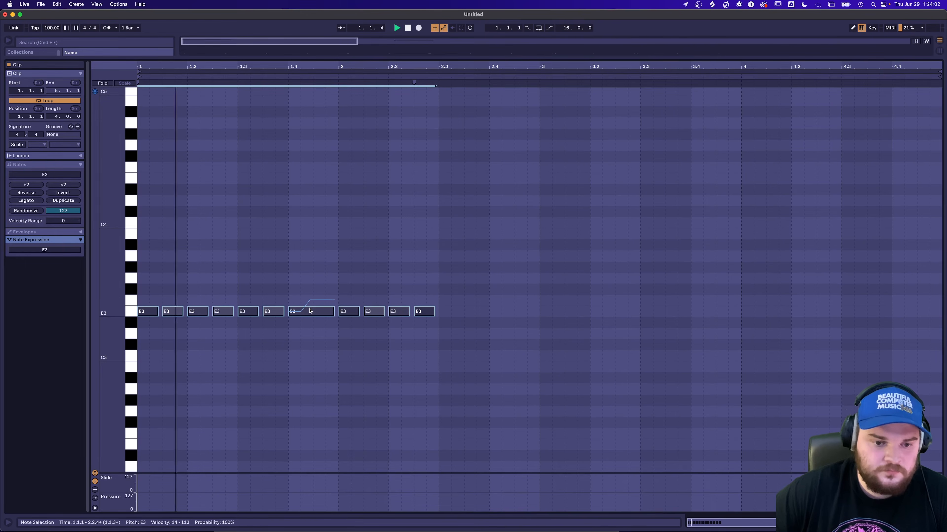
{"action": "left_click", "coordinate": [323, 310]}
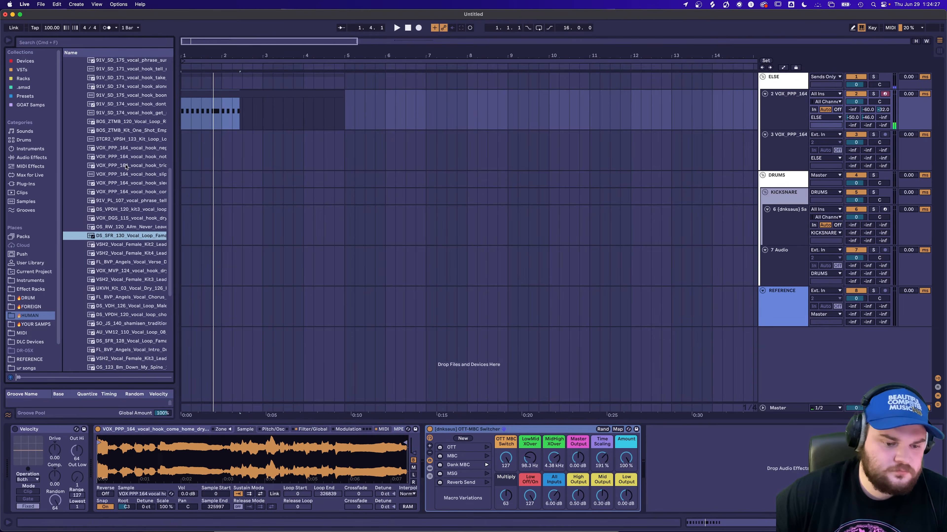
Replace the Sampler's sample with the VOX_PPP_164 "trick of the light" vocal hook and start playback.
{"action": "left_click", "coordinate": [127, 165]}
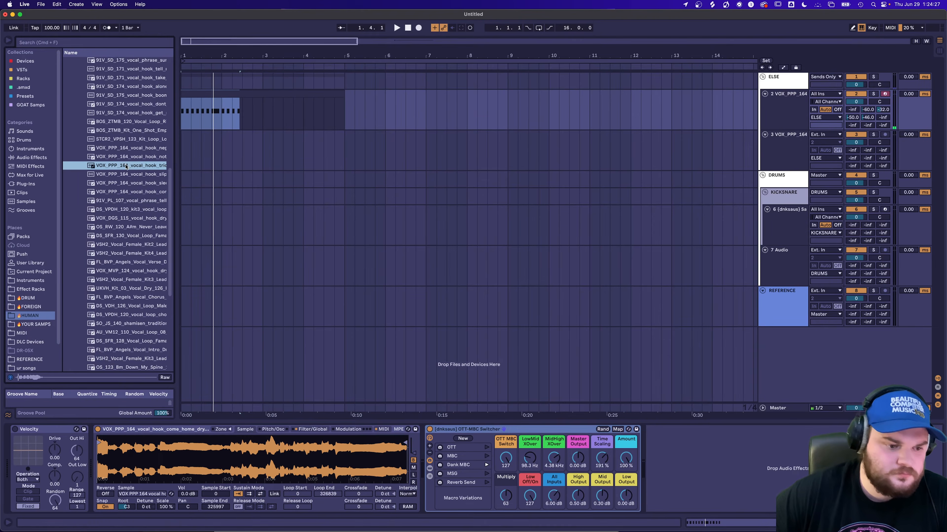
{"action": "left_click_drag", "start_coordinate": [127, 166], "coordinate": [232, 457]}
{"action": "key", "text": "space"}
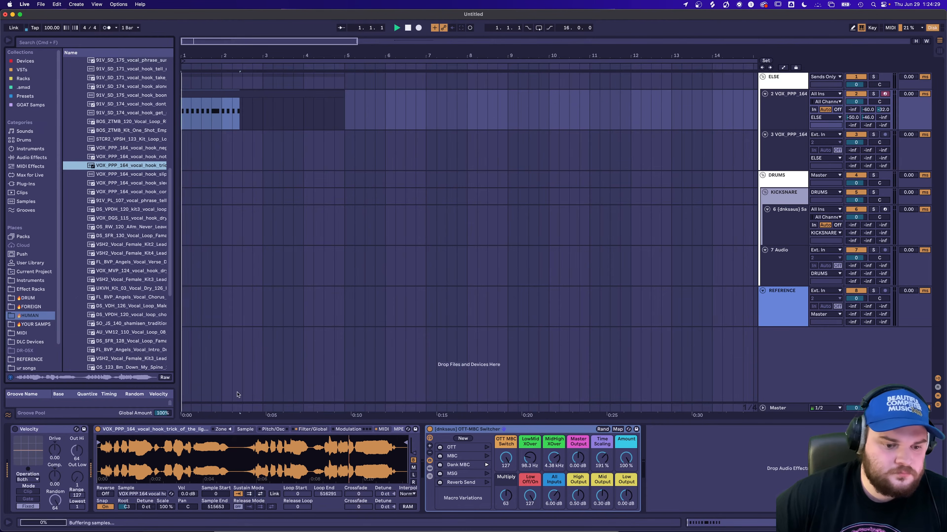
Open the vocal chop clip and lengthen all its E3 notes slightly while auditioning.
{"action": "double_click", "coordinate": [221, 91]}
{"action": "key", "text": "super+a"}
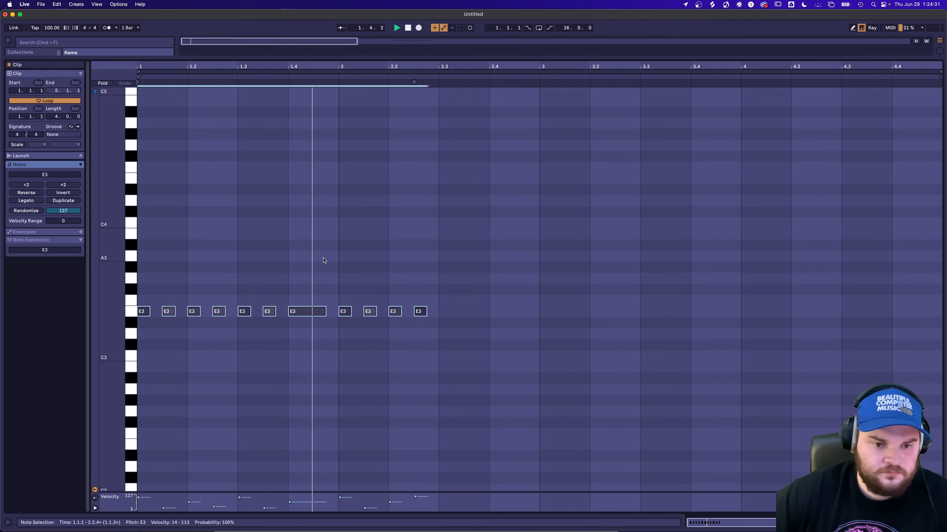
{"action": "key", "text": "space"}
{"action": "key", "text": "space"}
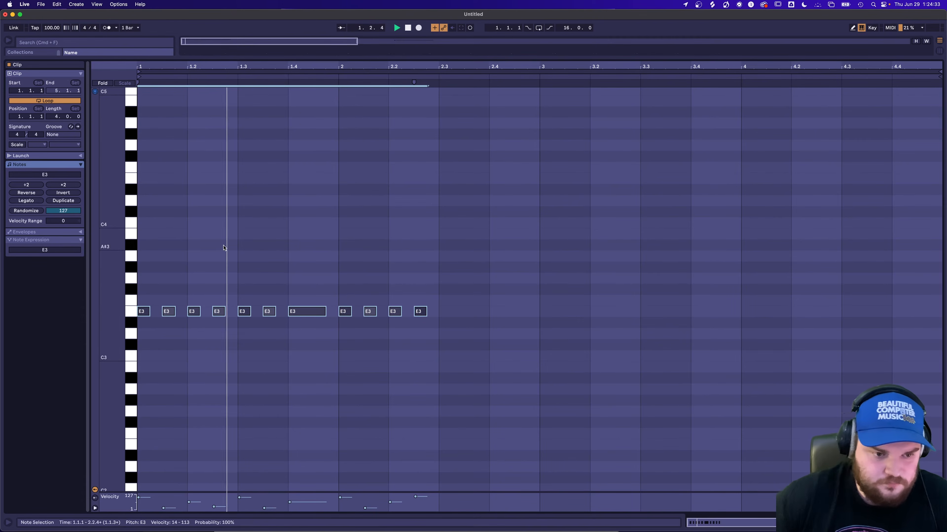
{"action": "left_click_drag", "start_coordinate": [225, 314], "coordinate": [229, 313]}
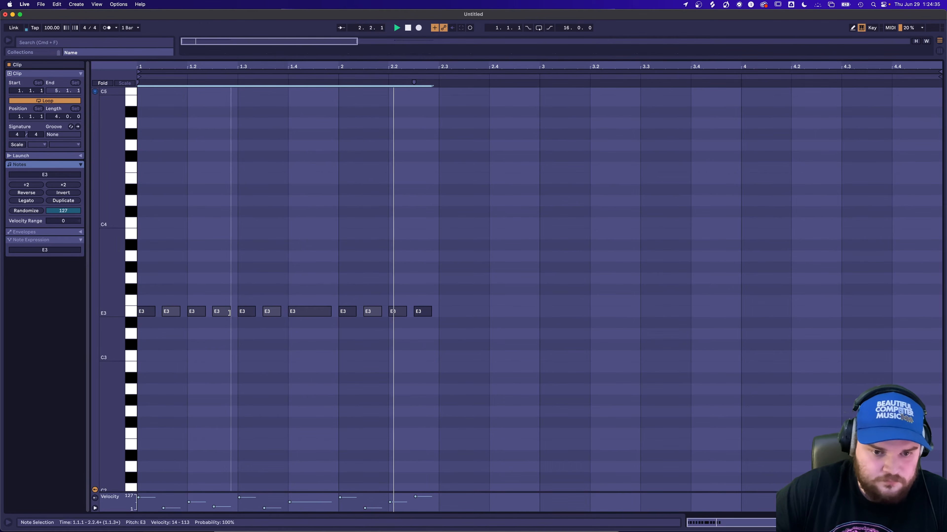
Randomize the velocity of only the E3 note at 1.3 by 127 and play the clip.
{"action": "left_click", "coordinate": [286, 238]}
{"action": "left_click", "coordinate": [244, 312]}
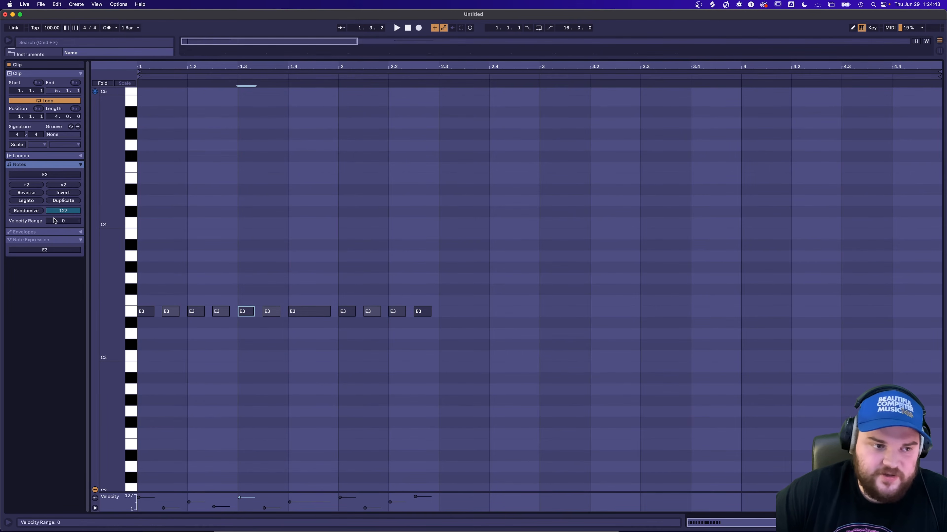
{"action": "key", "text": "space"}
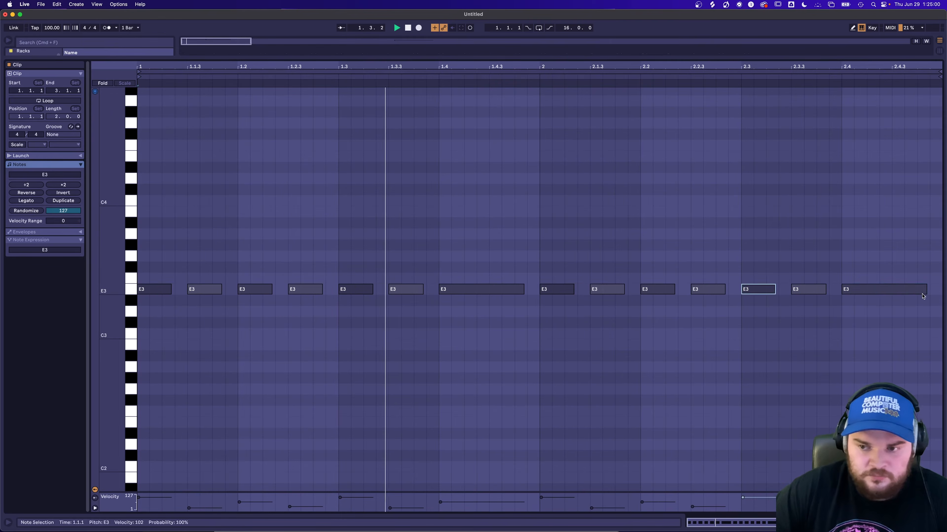
Show Note Expression and bend the E3 note at 2.4 down by about two semitones.
{"action": "left_click", "coordinate": [921, 290]}
{"action": "left_click", "coordinate": [81, 240]}
{"action": "left_click_drag", "start_coordinate": [885, 279], "coordinate": [880, 318]}
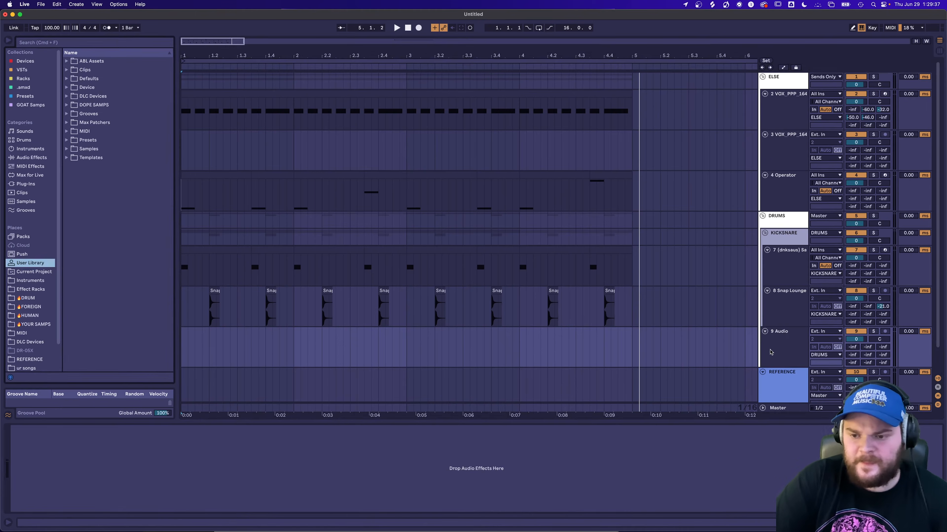
{"action": "left_click", "coordinate": [770, 352]}
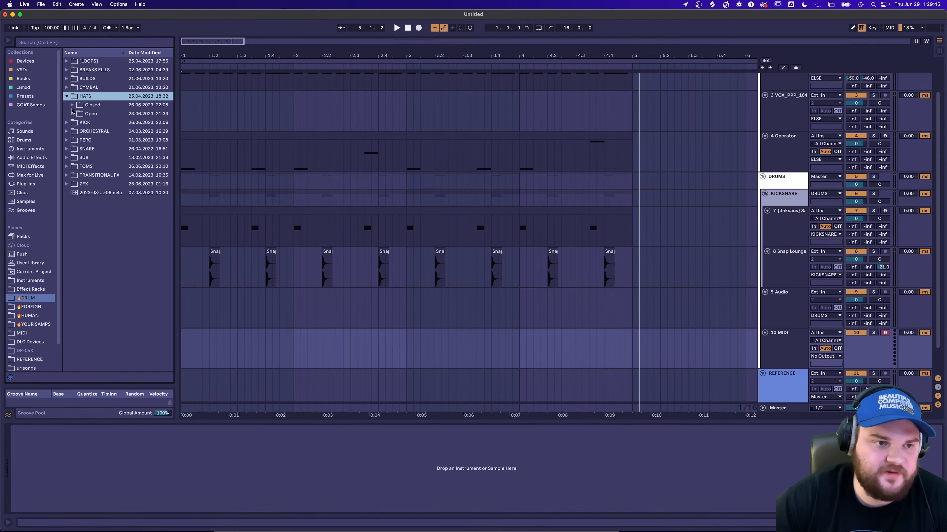
Load 007_Hi_Hat_-_RUNHALFTIME_Zenhiser from the closed hats onto the empty MIDI track and convert its Simpler to Sampler.
{"action": "left_click", "coordinate": [72, 105]}
{"action": "left_click_drag", "start_coordinate": [98, 110], "coordinate": [335, 468]}
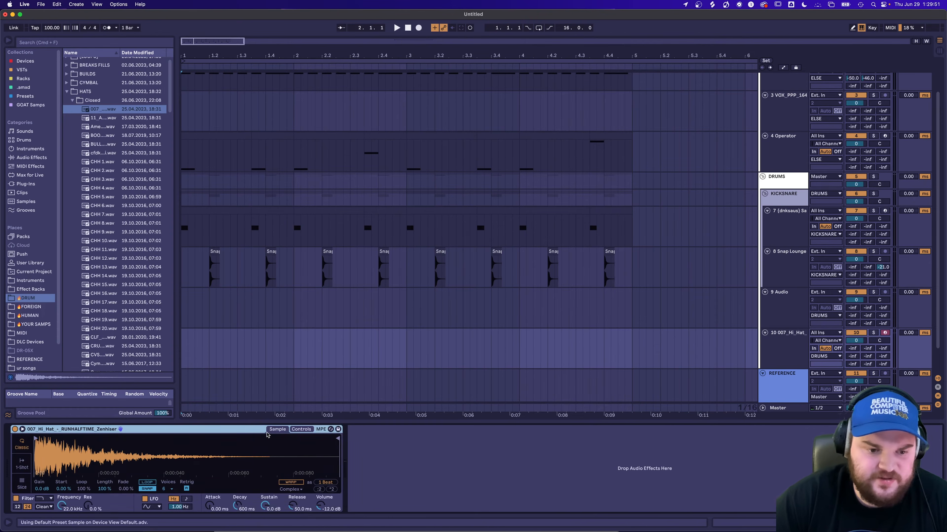
{"action": "right_click", "coordinate": [267, 432]}
{"action": "left_click", "coordinate": [258, 421]}
Show the Sampler's sample-select zones and add all the remaining closed hat samples to the zone list.
{"action": "left_click", "coordinate": [148, 430]}
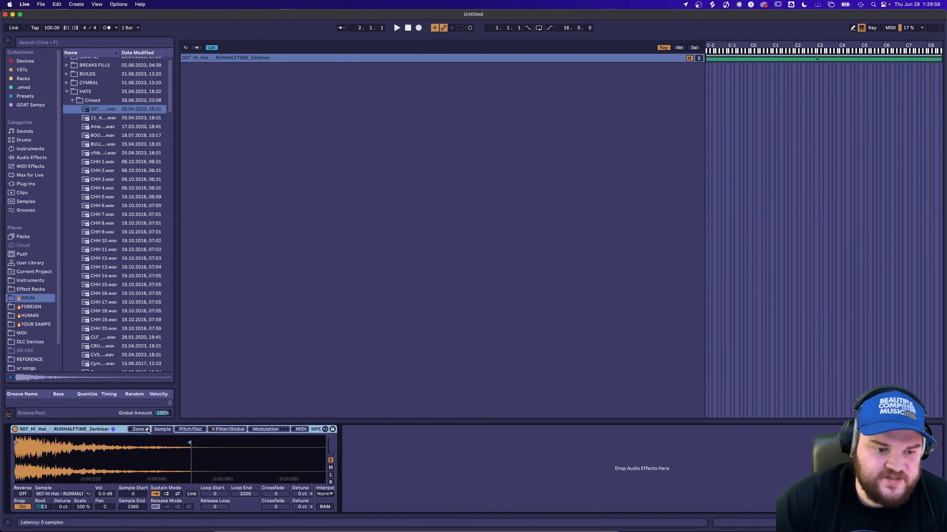
{"action": "left_click", "coordinate": [696, 48]}
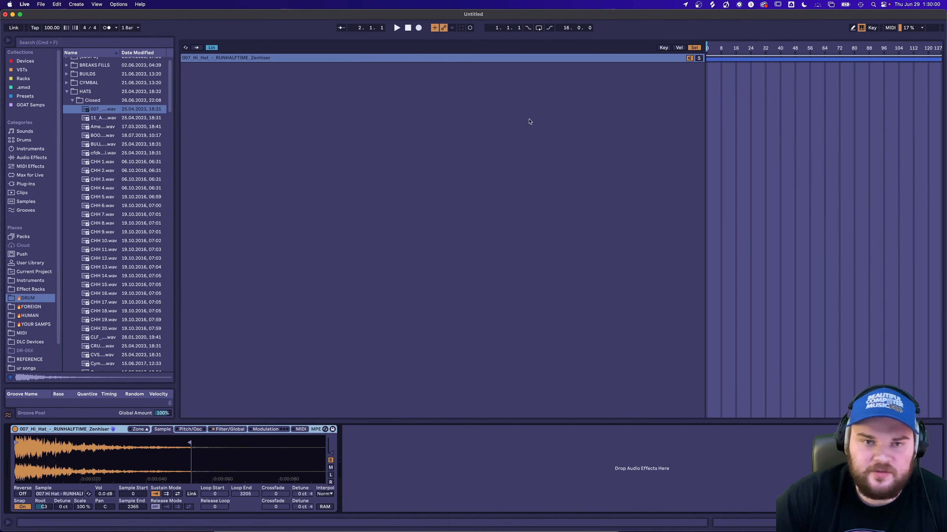
{"action": "scroll", "coordinate": [125, 116], "scroll_direction": "down", "scroll_amount": 15}
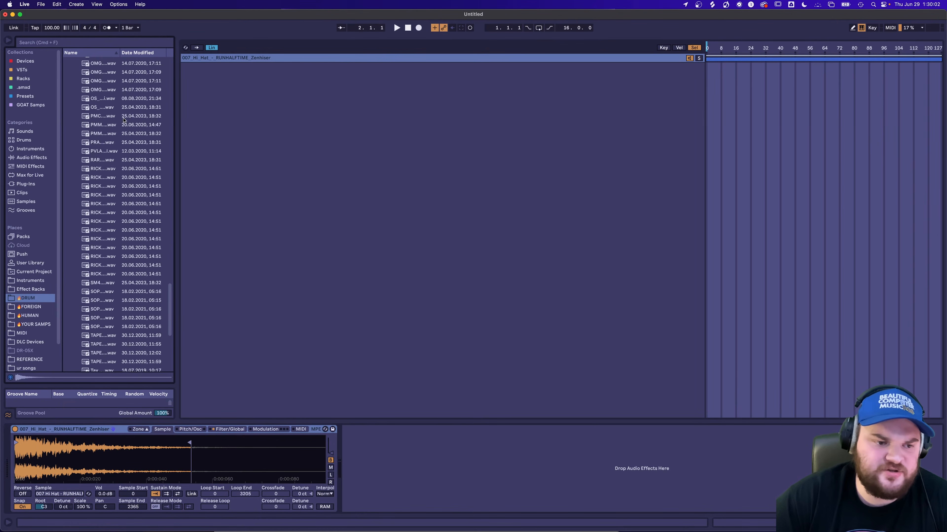
{"action": "scroll", "coordinate": [124, 120], "scroll_direction": "down", "scroll_amount": 5}
{"action": "left_click", "coordinate": [91, 278], "text": "shift"}
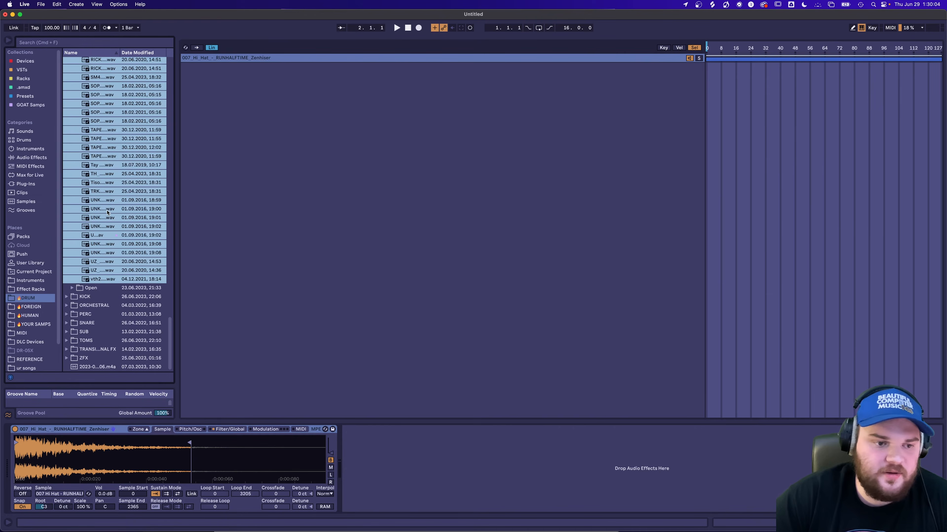
{"action": "left_click_drag", "start_coordinate": [458, 216], "coordinate": [476, 244]}
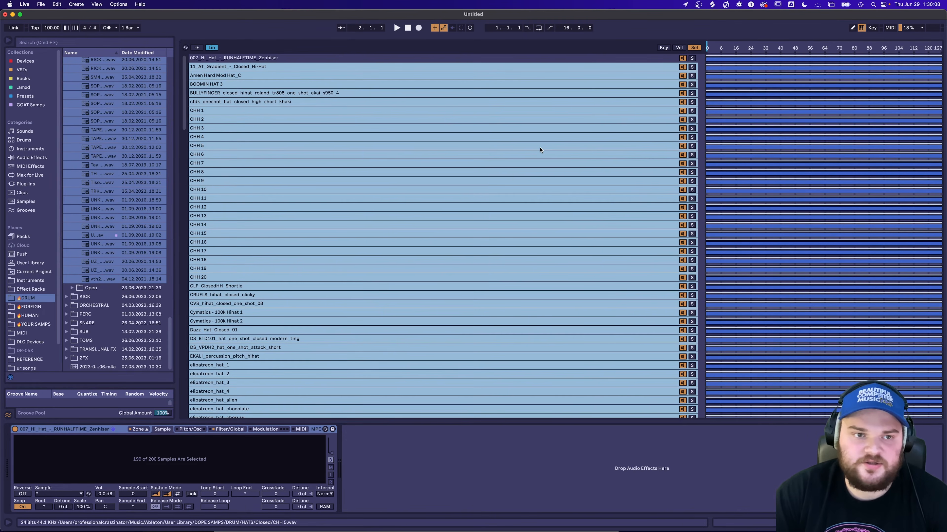
Select every hat sample and distribute their selector ranges equally.
{"action": "key", "text": "super+a"}
{"action": "right_click", "coordinate": [791, 165]}
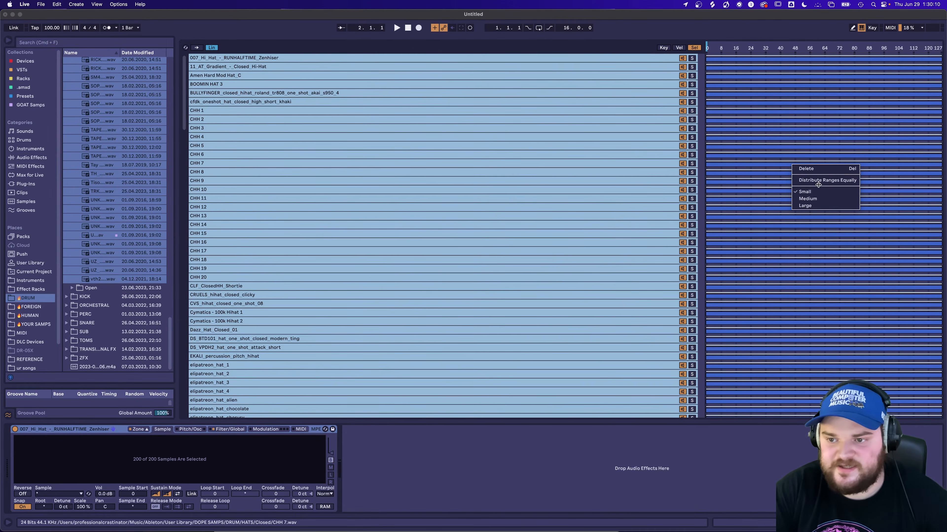
{"action": "left_click", "coordinate": [818, 180]}
{"action": "scroll", "coordinate": [816, 183], "scroll_direction": "down", "scroll_amount": 20}
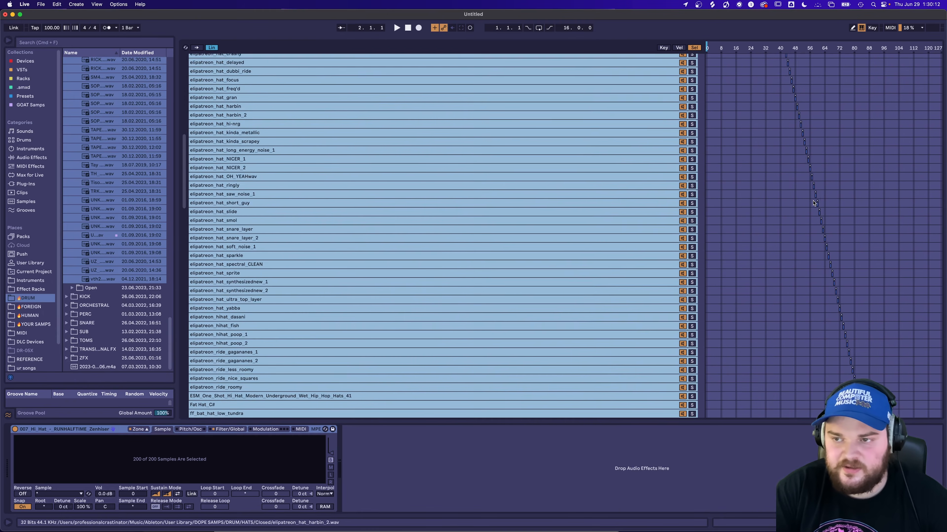
{"action": "scroll", "coordinate": [816, 201], "scroll_direction": "down", "scroll_amount": 15}
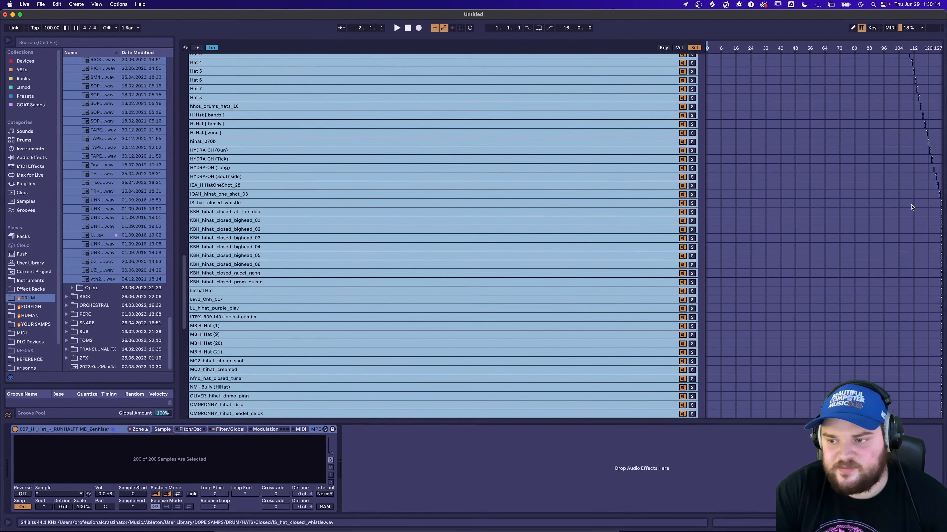
Delete all samples after IS_hat_closed_whistle, from KBH_hihat_closed_at_the_door to vth2_vnyl_perc_fx_trashedhat.
{"action": "left_click", "coordinate": [649, 203]}
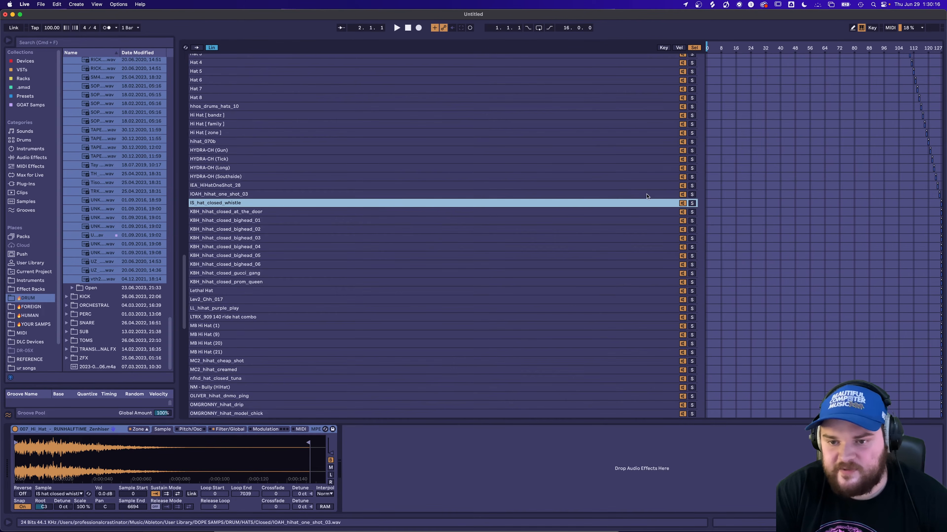
{"action": "left_click", "coordinate": [629, 212]}
{"action": "scroll", "coordinate": [597, 205], "scroll_direction": "down", "scroll_amount": 15}
{"action": "left_click", "coordinate": [265, 413], "text": "shift"}
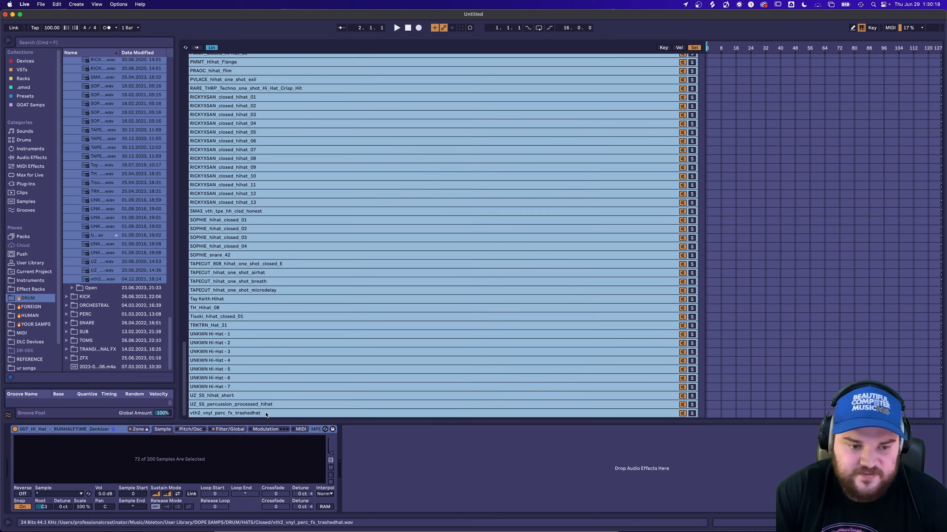
{"action": "key", "text": "Delete"}
{"action": "scroll", "coordinate": [269, 414], "scroll_direction": "up", "scroll_amount": 20}
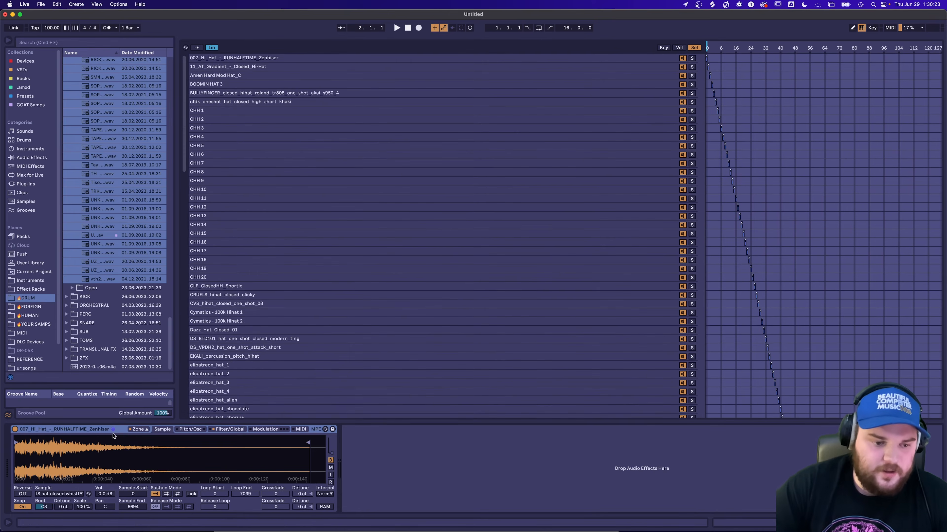
Group the hat Sampler into an Instrument Rack and map its sample selector to Macro 1.
{"action": "left_click", "coordinate": [112, 431]}
{"action": "key", "text": "super+g"}
{"action": "left_click", "coordinate": [694, 47]}
{"action": "right_click", "coordinate": [781, 46]}
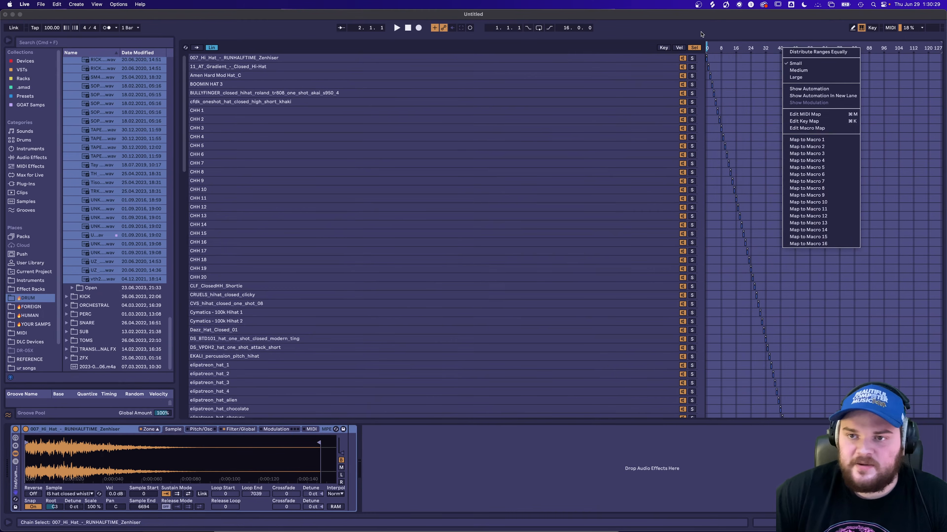
{"action": "right_click", "coordinate": [715, 47]}
{"action": "left_click", "coordinate": [756, 139]}
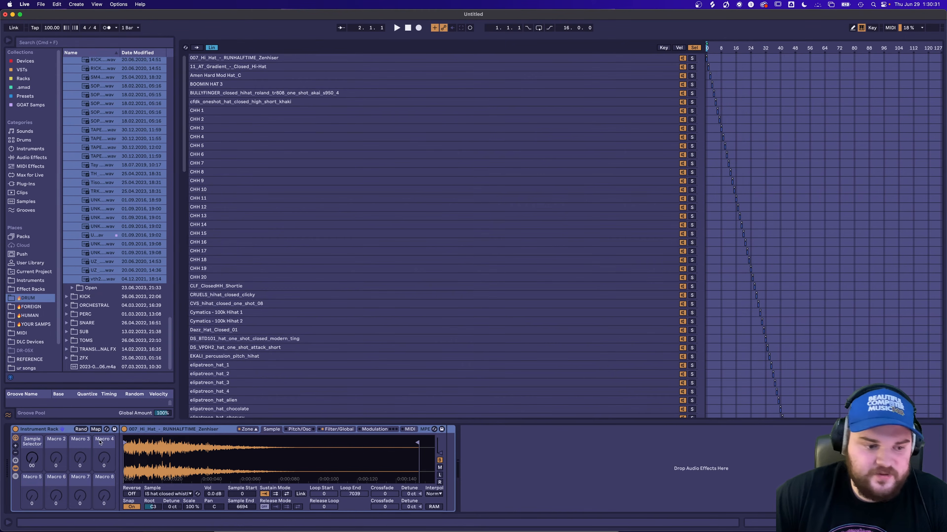
Remove the unused macros from the Instrument Rack, keeping only Sample Selector.
{"action": "left_click", "coordinate": [16, 453]}
{"action": "left_click", "coordinate": [15, 452]}
{"action": "left_click", "coordinate": [15, 453]}
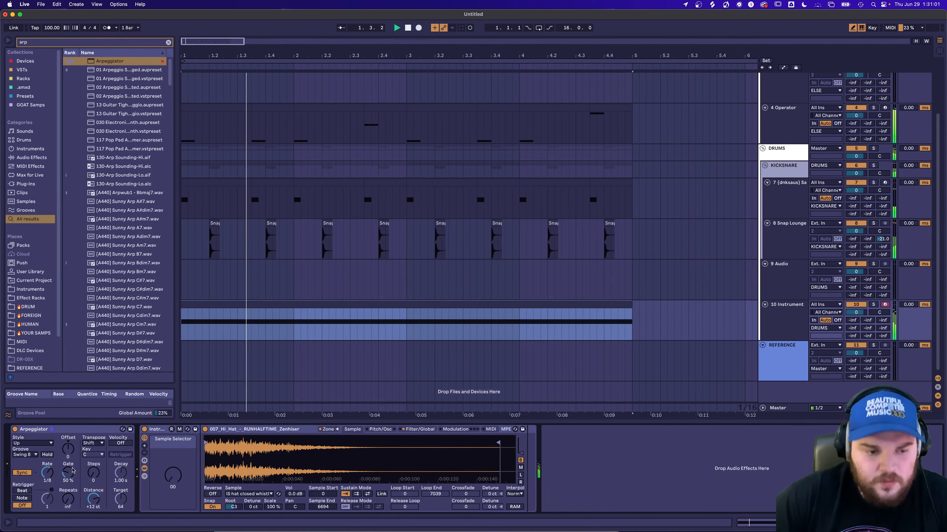
Raise the Sample Selector macro to 45 during playback and select all the hat samples in the zone list.
{"action": "left_click_drag", "start_coordinate": [173, 475], "coordinate": [173, 444]}
{"action": "key", "text": "space"}
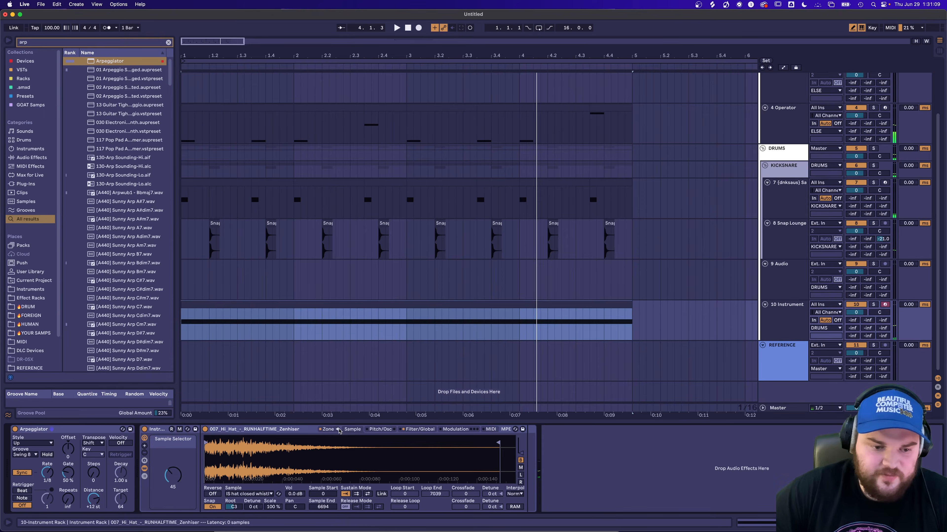
{"action": "left_click", "coordinate": [338, 430]}
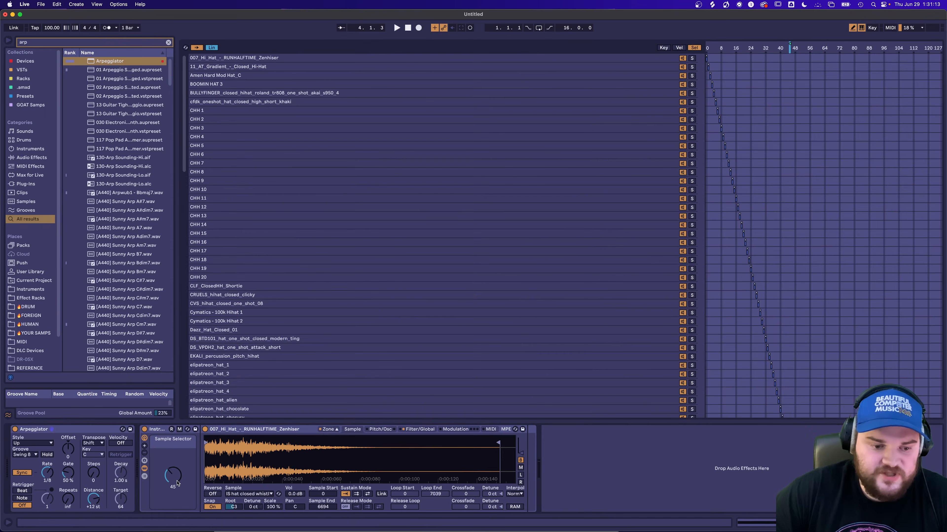
{"action": "key", "text": "super+a"}
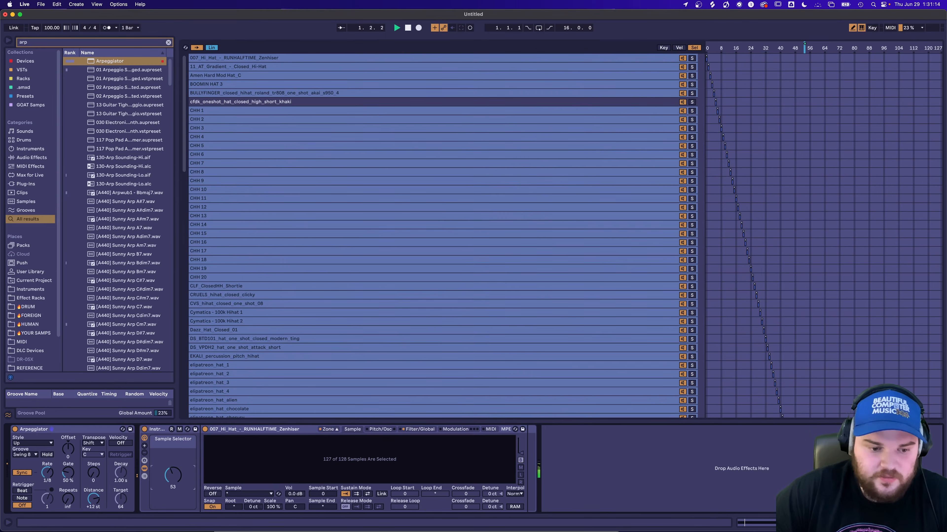
{"action": "left_click", "coordinate": [328, 429]}
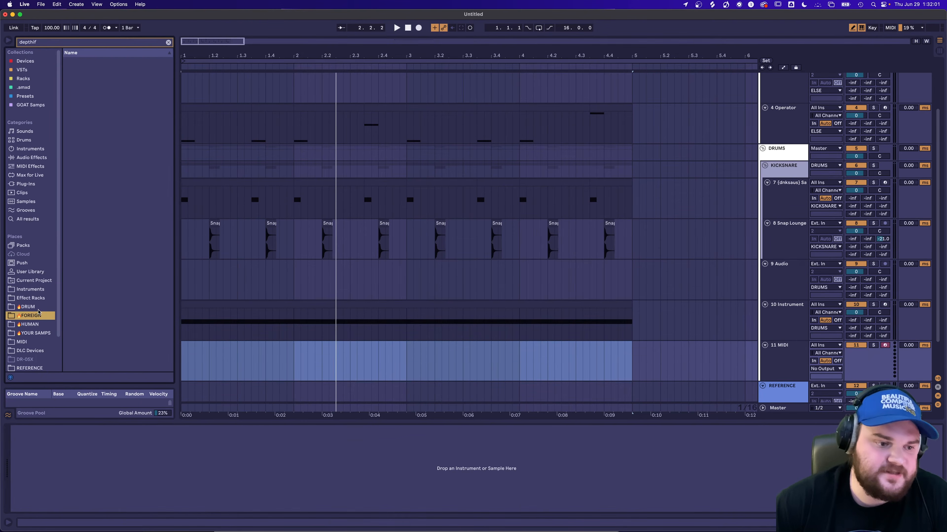
Load the 11_DTH2_Perc hit onto the new MIDI track and convert its Simpler to Sampler.
{"action": "left_click", "coordinate": [38, 299]}
{"action": "left_click", "coordinate": [39, 333]}
{"action": "left_click", "coordinate": [40, 317]}
{"action": "left_click", "coordinate": [41, 299]}
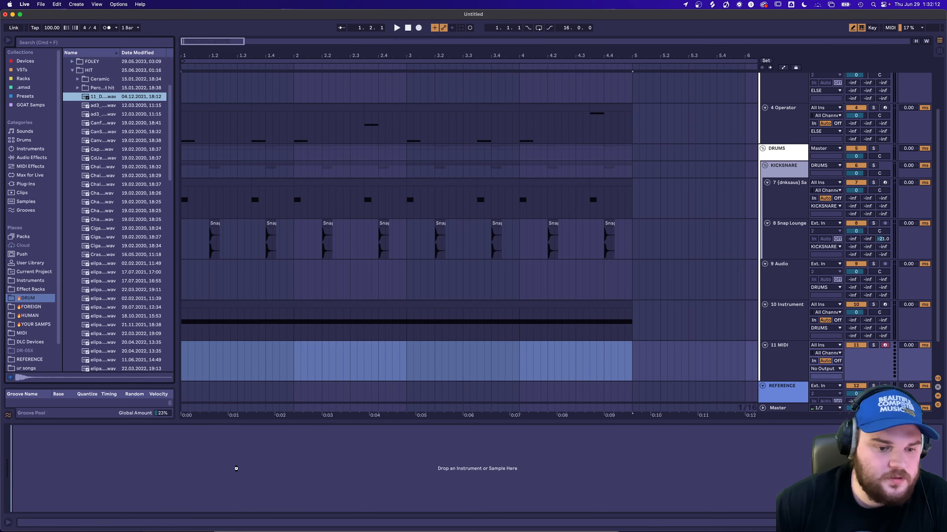
{"action": "left_click_drag", "start_coordinate": [235, 469], "coordinate": [234, 469]}
{"action": "right_click", "coordinate": [204, 428]}
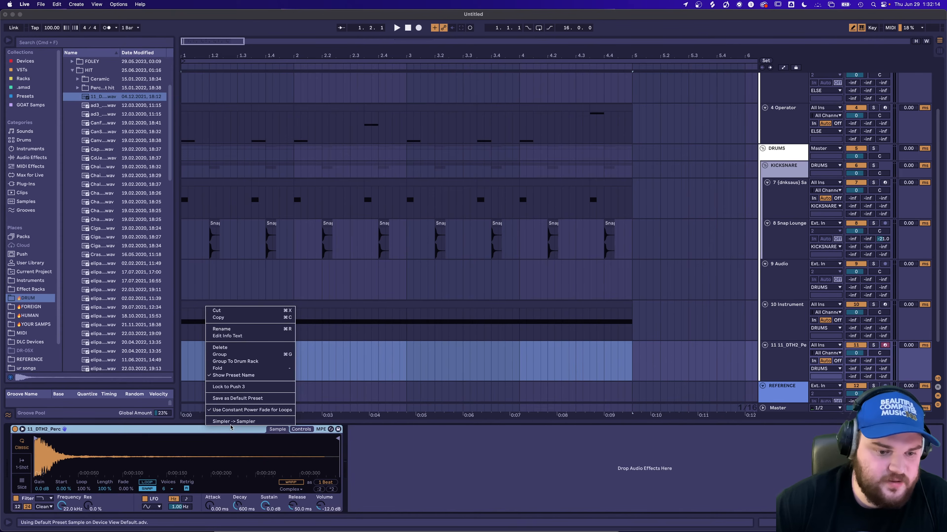
{"action": "left_click", "coordinate": [229, 422]}
Show the Sampler's velocity zones and add all the remaining samples of the HIT folder to the zone list.
{"action": "left_click", "coordinate": [140, 429]}
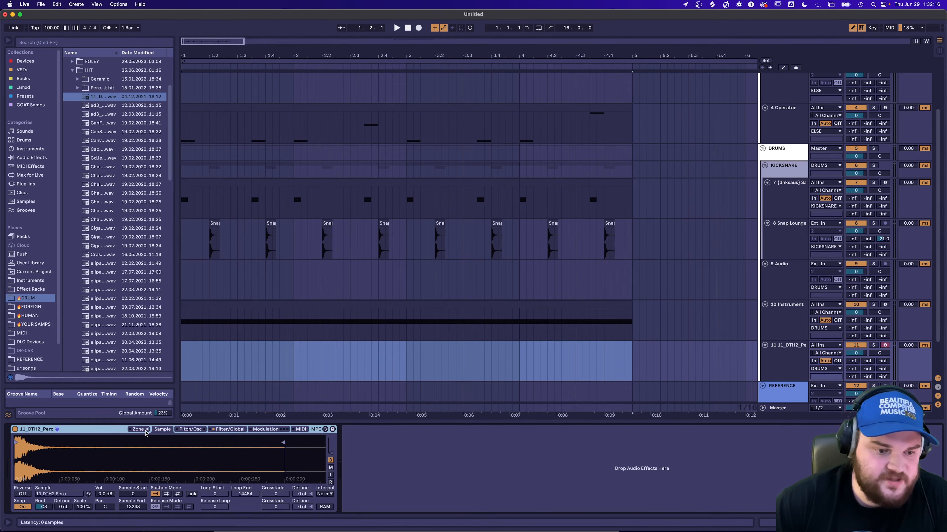
{"action": "left_click", "coordinate": [678, 48]}
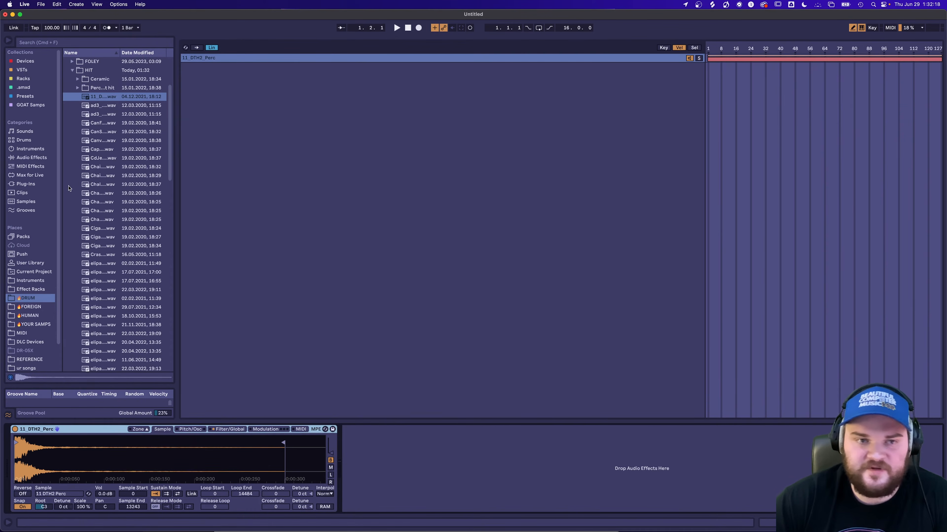
{"action": "left_click", "coordinate": [105, 107]}
{"action": "scroll", "coordinate": [103, 186], "scroll_direction": "down", "scroll_amount": 20}
{"action": "left_click", "coordinate": [103, 292], "text": "shift"}
{"action": "left_click_drag", "start_coordinate": [102, 292], "coordinate": [209, 247]}
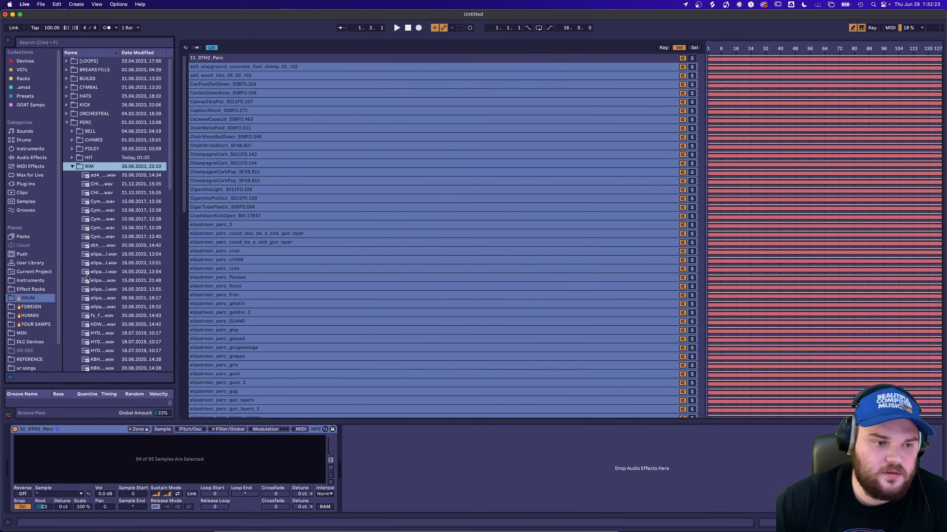
Open the options for the selected percussion samples' velocity zones and close the Sampler's zone list.
{"action": "right_click", "coordinate": [821, 199]}
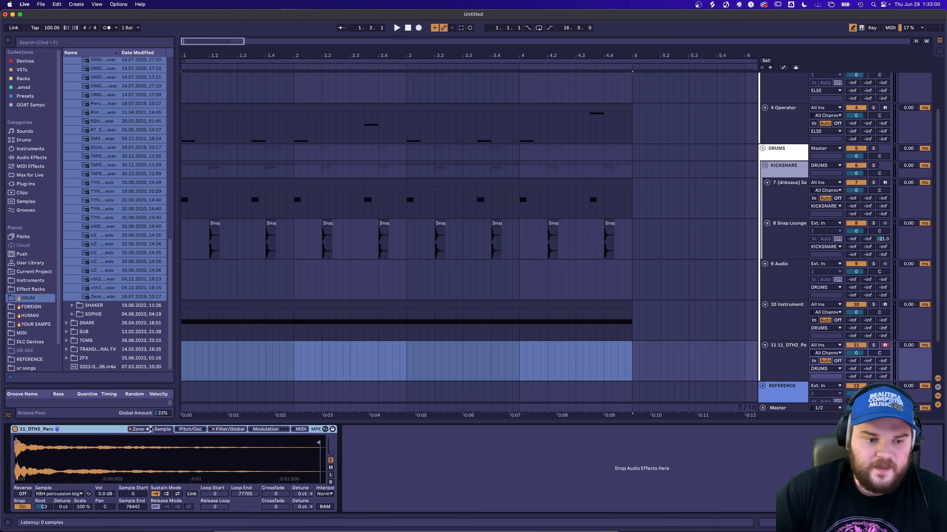
{"action": "left_click", "coordinate": [147, 430]}
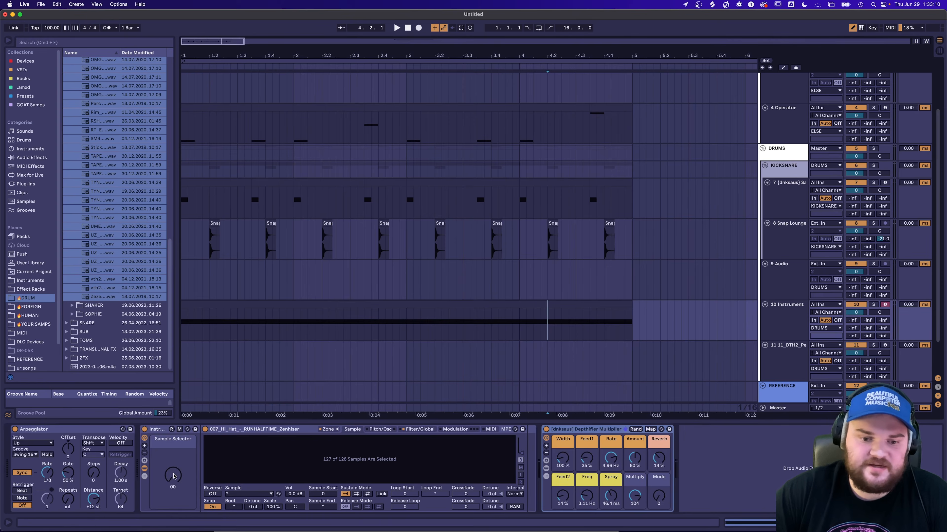
Create a four-bar MIDI clip on the 11_DTH2_Perc track and fill it with repeated sixteenth-note C3 hits.
{"action": "left_click", "coordinate": [209, 371]}
{"action": "left_click_drag", "start_coordinate": [633, 364], "coordinate": [148, 342]}
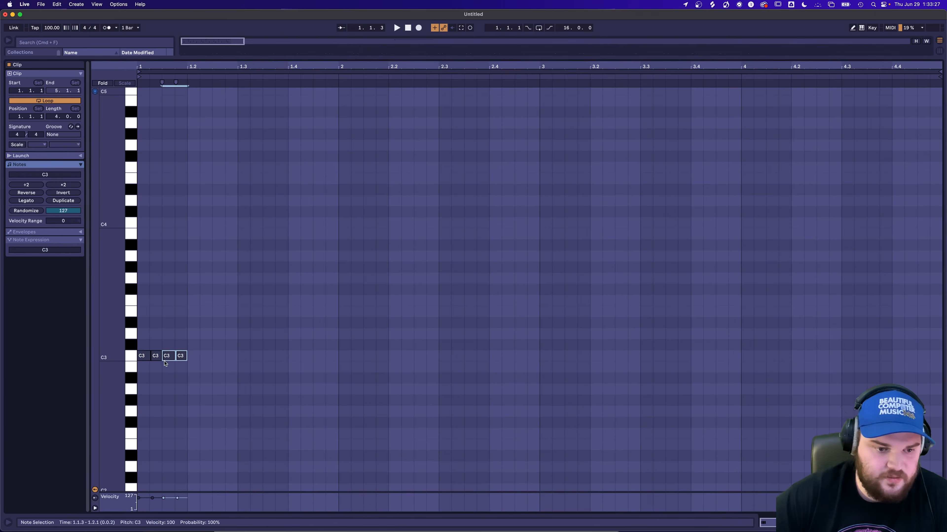
{"action": "key", "text": "super+d"}
{"action": "key", "text": "super+d"}
{"action": "key", "text": "super+d"}
{"action": "key", "text": "super+d"}
{"action": "key", "text": "super+d"}
{"action": "key", "text": "super+d"}
{"action": "key", "text": "super+d"}
{"action": "key", "text": "super+d"}
{"action": "key", "text": "super+d"}
{"action": "key", "text": "super+d"}
{"action": "key", "text": "super+d"}
{"action": "key", "text": "super+d"}
{"action": "key", "text": "super+d"}
{"action": "key", "text": "super+d"}
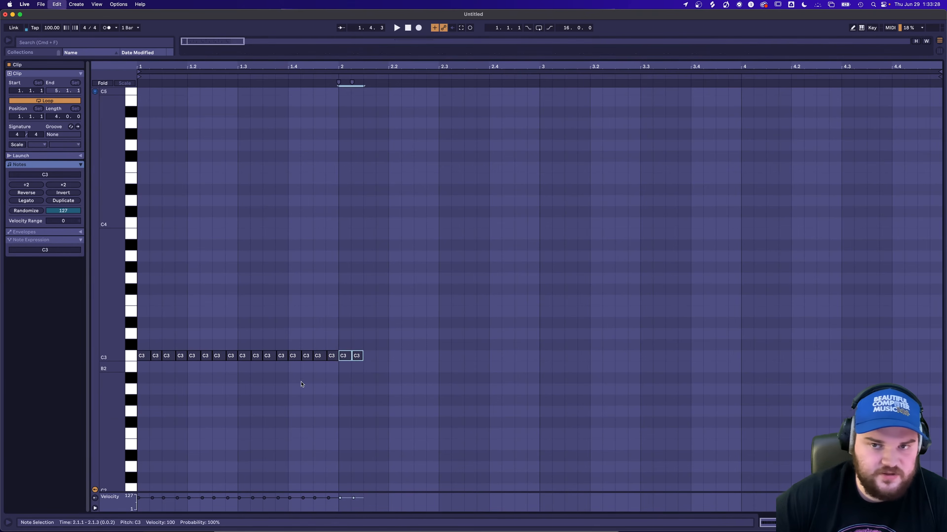
{"action": "key", "text": "super+d"}
{"action": "key", "text": "super+d"}
{"action": "key", "text": "super+d"}
{"action": "key", "text": "super+d"}
{"action": "key", "text": "super+d"}
{"action": "key", "text": "super+d"}
{"action": "key", "text": "super+d"}
{"action": "key", "text": "super+d"}
{"action": "key", "text": "super+d"}
{"action": "key", "text": "super+d"}
{"action": "key", "text": "super+d"}
{"action": "key", "text": "super+d"}
{"action": "key", "text": "super+d"}
{"action": "key", "text": "super+d"}
{"action": "key", "text": "super+d"}
{"action": "key", "text": "super+d"}
{"action": "key", "text": "super+d"}
Randomize the velocities of all notes in the percussion clip by 127 and audition the result.
{"action": "key", "text": "super+a"}
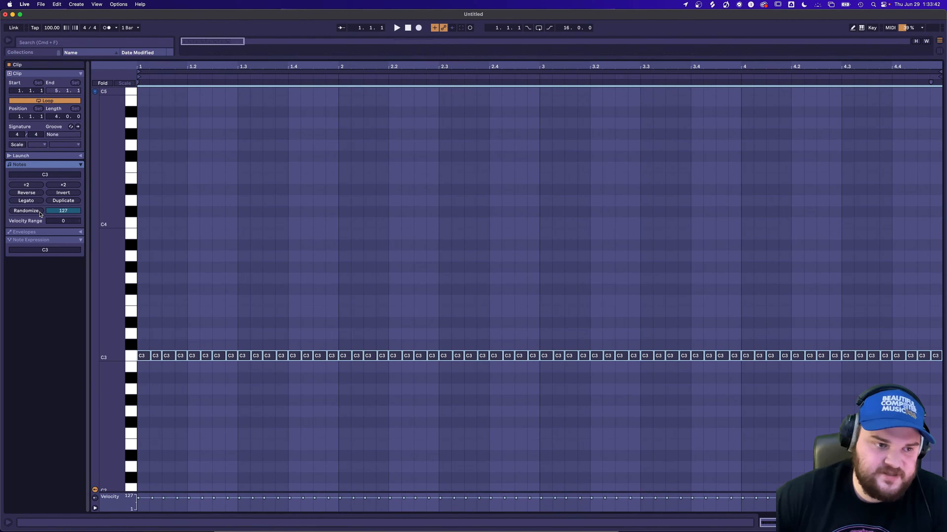
{"action": "left_click", "coordinate": [27, 211]}
{"action": "key", "text": "space"}
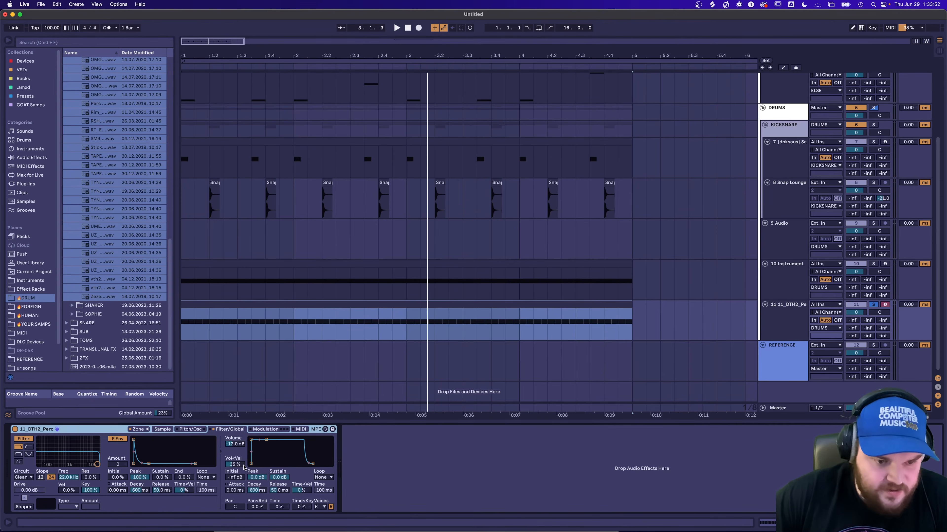
Set the percussion Sampler's volume envelope to a sustain of -inf dB and a decay of 291 ms.
{"action": "left_click_drag", "start_coordinate": [279, 478], "coordinate": [279, 522]}
{"action": "key", "text": "space"}
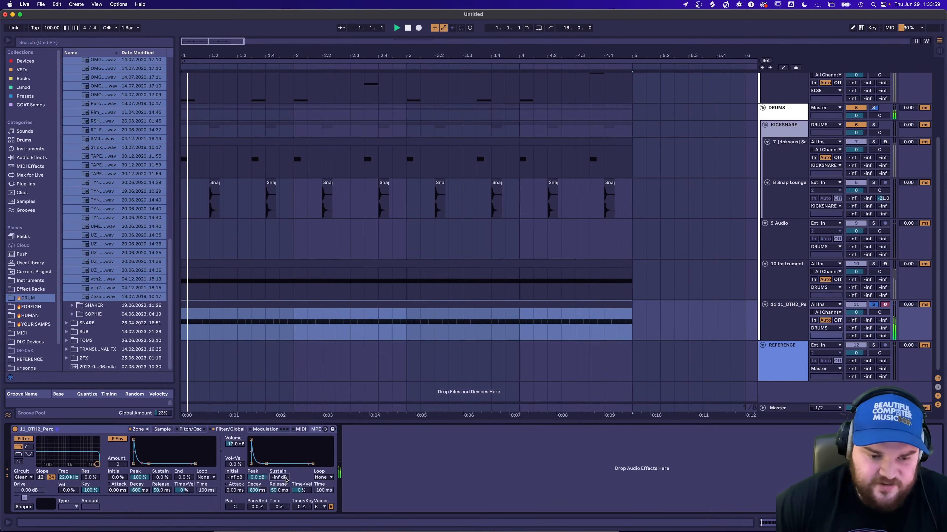
{"action": "left_click_drag", "start_coordinate": [262, 492], "coordinate": [262, 501]}
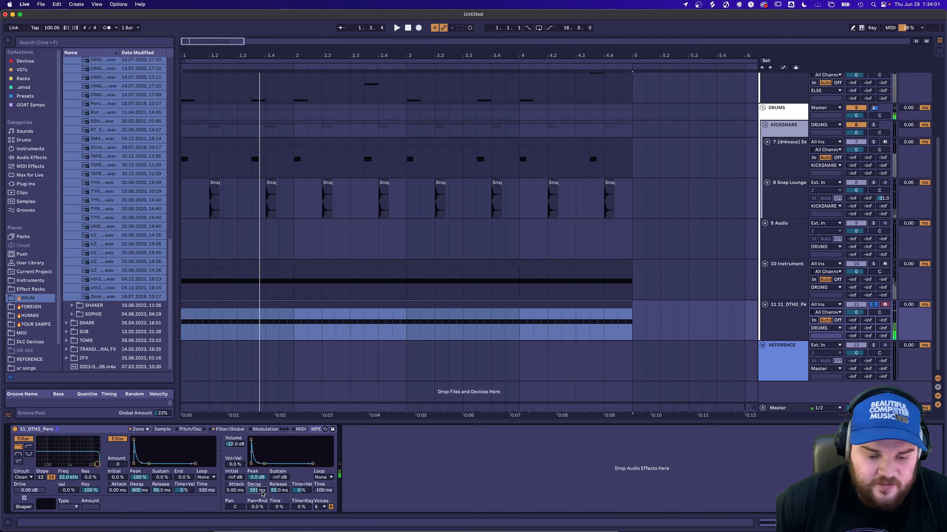
Find the [dnksaus] Drum Buddy rack by searching "drum buddy" and load it after the percussion Sampler.
{"action": "key", "text": "super+f"}
{"action": "type", "text": "drum buddy"}
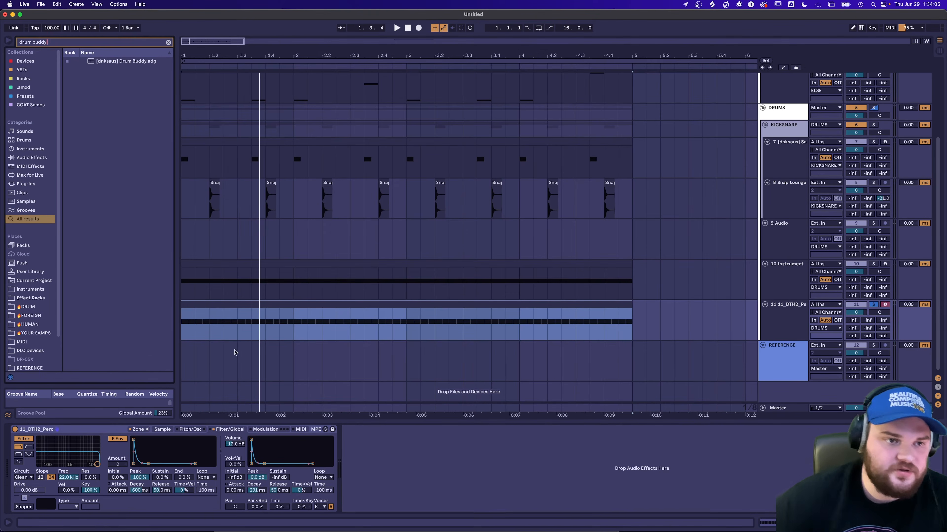
{"action": "double_click", "coordinate": [134, 62]}
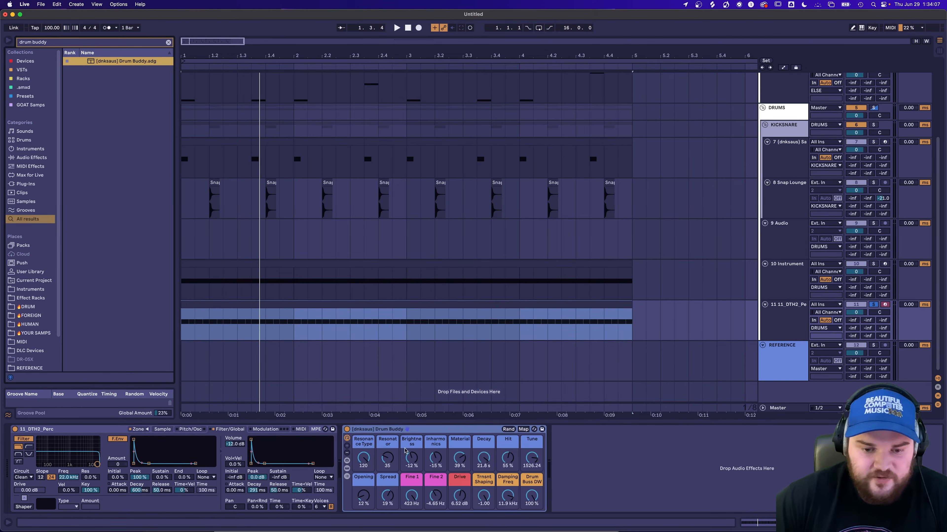
Play the percussion part and randomize the Drum Buddy rack's macros twice.
{"action": "key", "text": "space"}
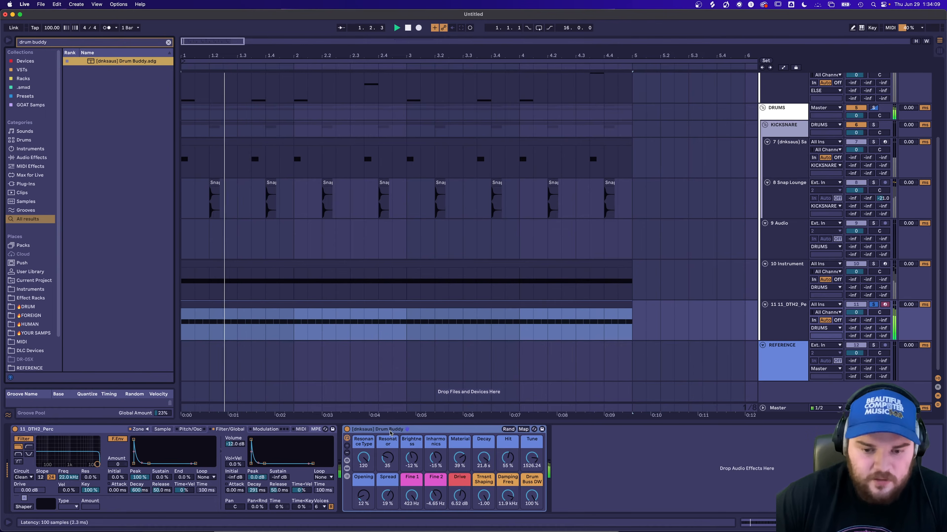
{"action": "left_click", "coordinate": [508, 429]}
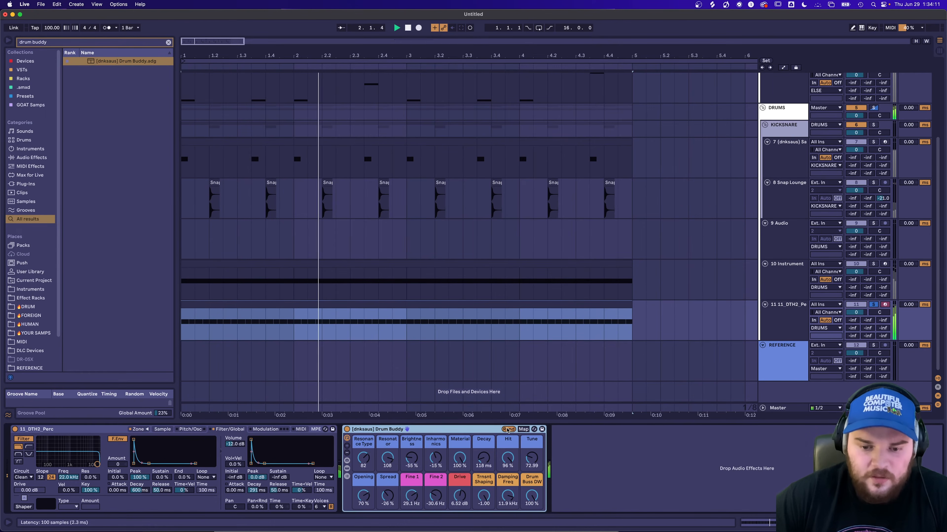
{"action": "left_click", "coordinate": [508, 429]}
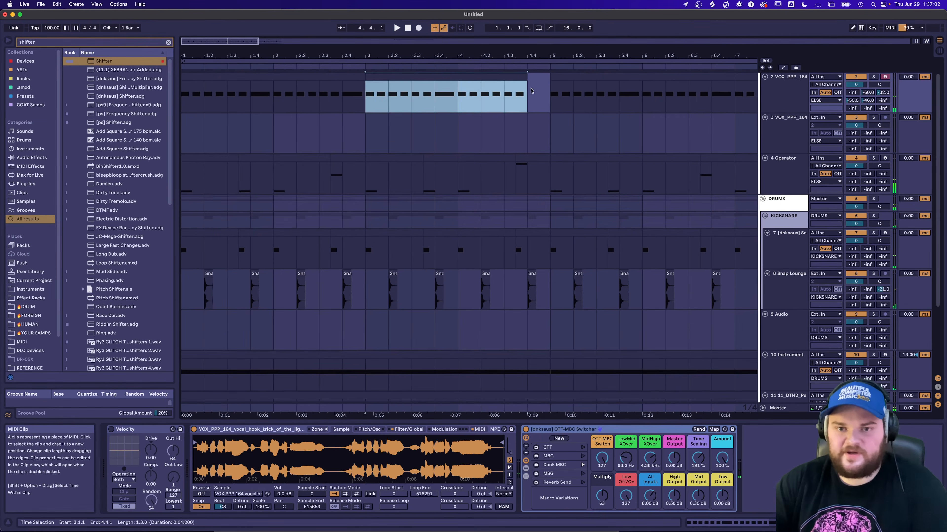
Insert a new MIDI track directly below the 2 VOX_PPP_164 track.
{"action": "left_click", "coordinate": [778, 97]}
{"action": "scroll", "coordinate": [782, 143], "scroll_direction": "up", "scroll_amount": 1}
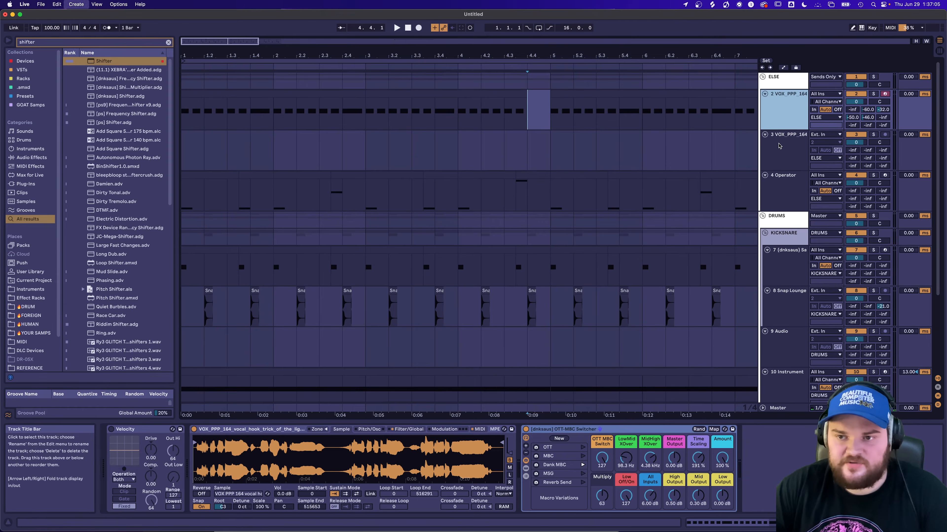
{"action": "key", "text": "super+shift+t"}
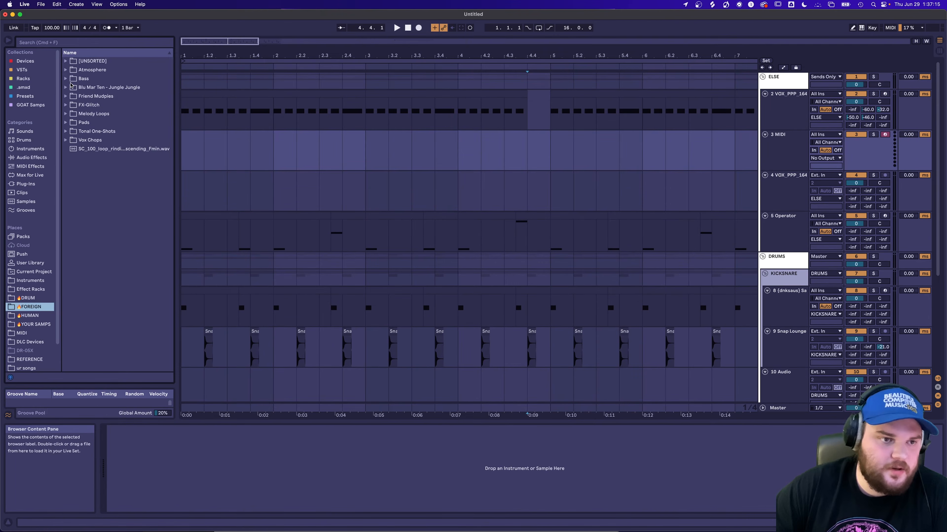
Audition bass samples and load the first elipatreon sine compression sample from Bass's Growl-Womp folder into a Sampler on the new track.
{"action": "left_click", "coordinate": [66, 79]}
{"action": "left_click", "coordinate": [70, 97]}
{"action": "left_click", "coordinate": [109, 113]}
{"action": "scroll", "coordinate": [138, 172], "scroll_direction": "down", "scroll_amount": 20}
{"action": "scroll", "coordinate": [139, 171], "scroll_direction": "down", "scroll_amount": 12}
{"action": "left_click", "coordinate": [137, 170]}
{"action": "left_click", "coordinate": [129, 319]}
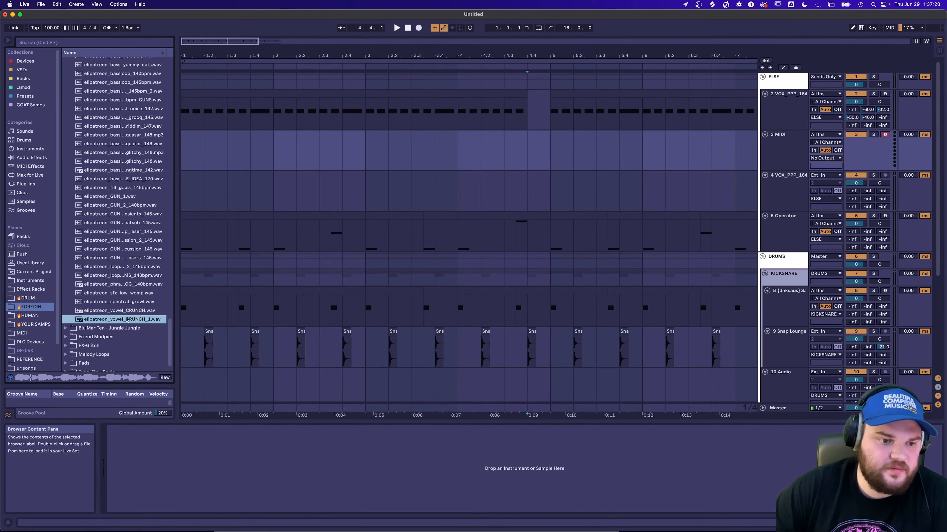
{"action": "scroll", "coordinate": [127, 309], "scroll_direction": "up", "scroll_amount": 12}
{"action": "scroll", "coordinate": [128, 308], "scroll_direction": "up", "scroll_amount": 15}
{"action": "key", "text": "space"}
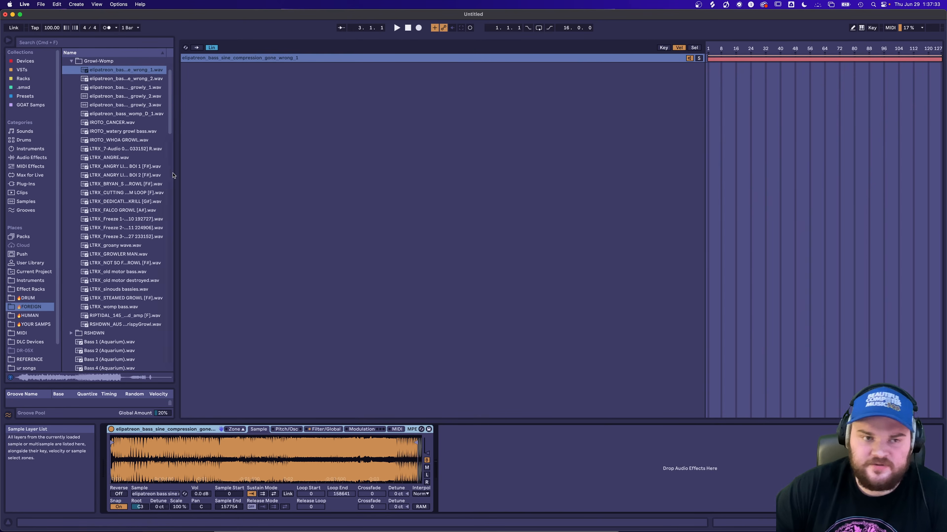
Select the samples of the Growl-Womp folder and add them to the Sampler's zone list.
{"action": "left_click", "coordinate": [148, 175]}
{"action": "left_click", "coordinate": [146, 326]}
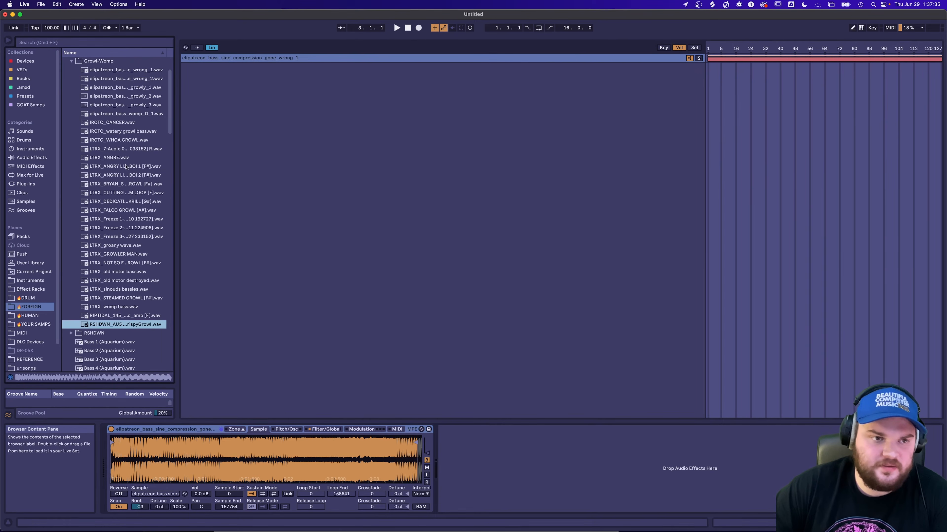
{"action": "left_click", "coordinate": [112, 73], "text": "shift"}
{"action": "left_click_drag", "start_coordinate": [112, 72], "coordinate": [383, 160]}
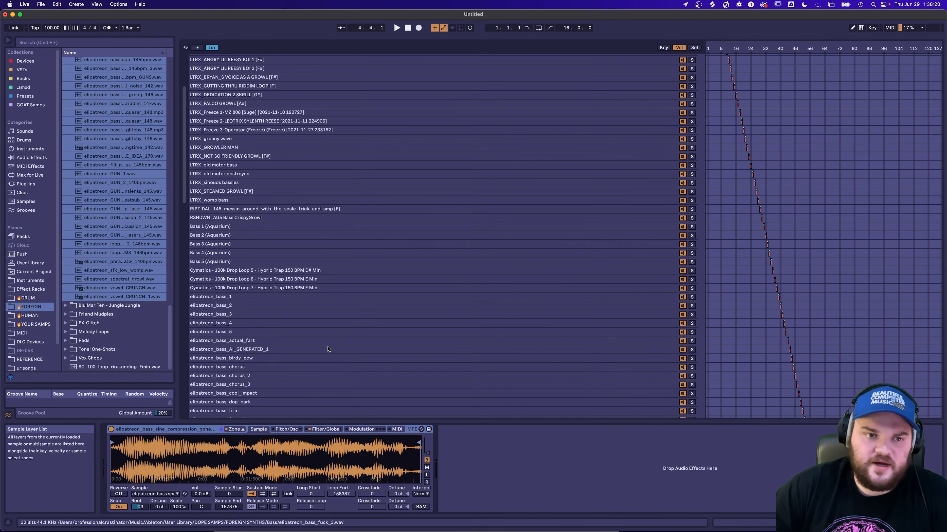
Select the Cymatics Drop Loop 5 sample in the zone list, and then the three neighbouring LTRX samples in F#.
{"action": "left_click", "coordinate": [331, 272]}
{"action": "scroll", "coordinate": [332, 271], "scroll_direction": "up", "scroll_amount": 5}
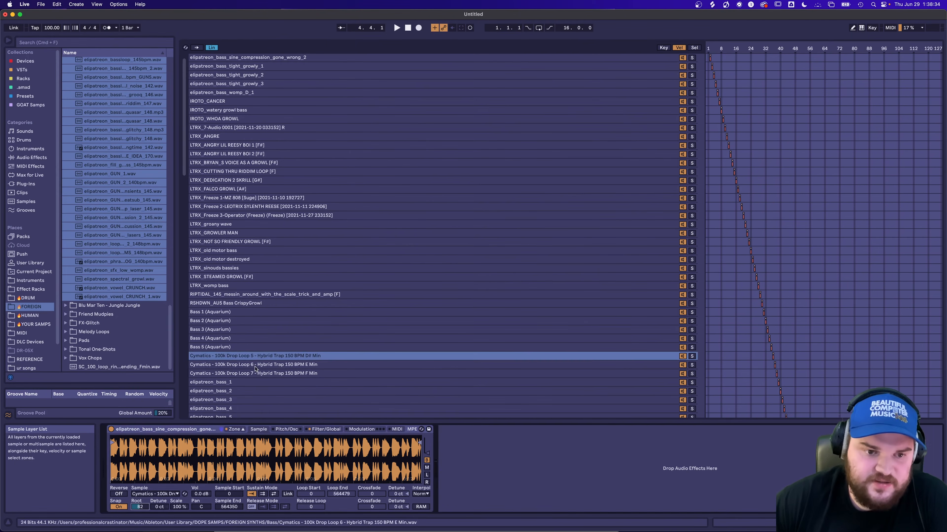
{"action": "scroll", "coordinate": [349, 311], "scroll_direction": "up", "scroll_amount": 1}
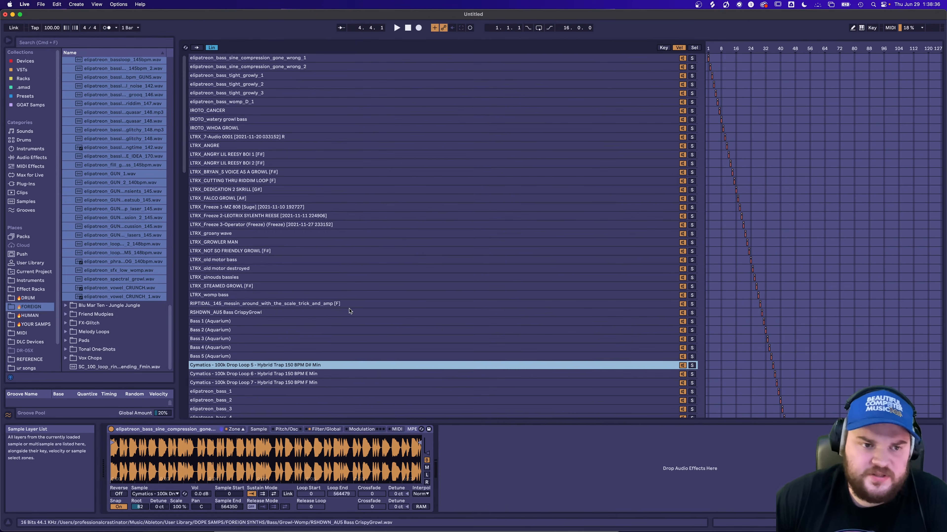
{"action": "left_click", "coordinate": [276, 172]}
{"action": "left_click", "coordinate": [277, 155], "text": "shift"}
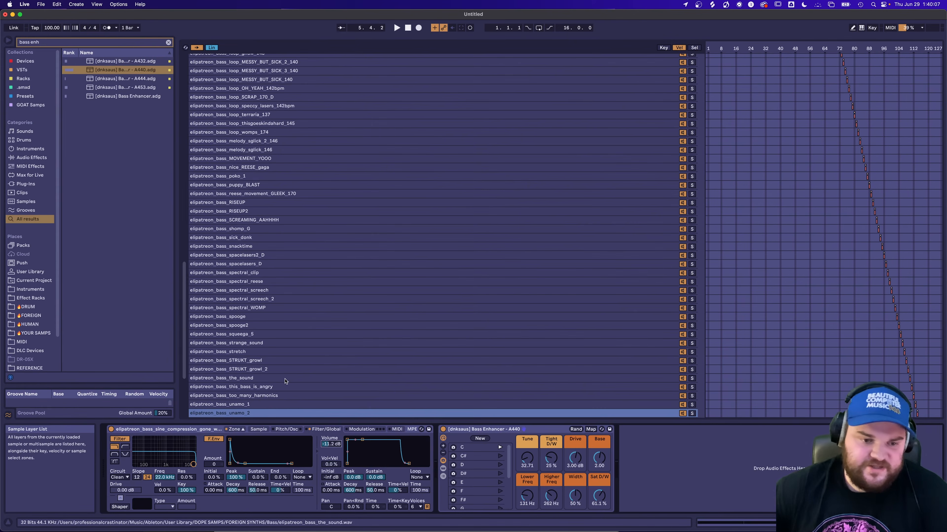
Enable the bass Sampler's mod oscillator, raise its volume to -20 dB during playback and back it off slightly.
{"action": "left_click", "coordinate": [259, 429]}
{"action": "left_click", "coordinate": [295, 430]}
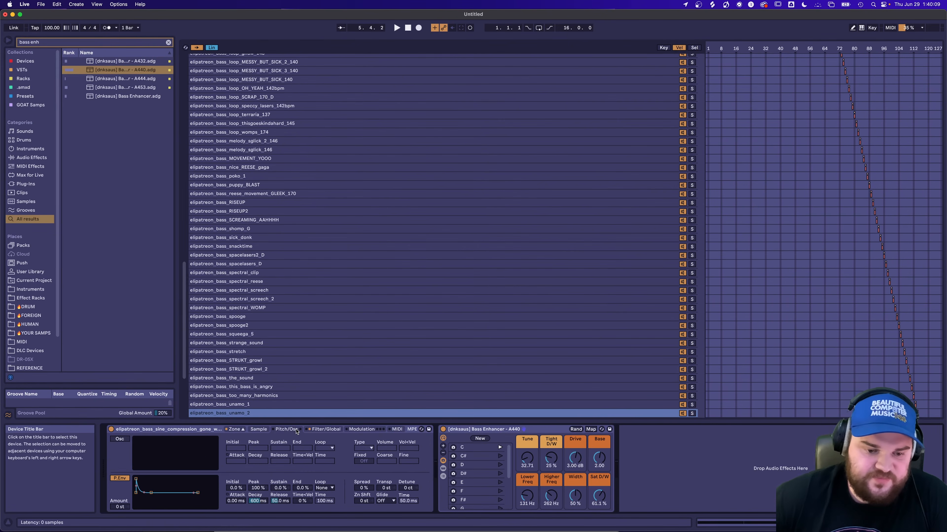
{"action": "left_click", "coordinate": [120, 440]}
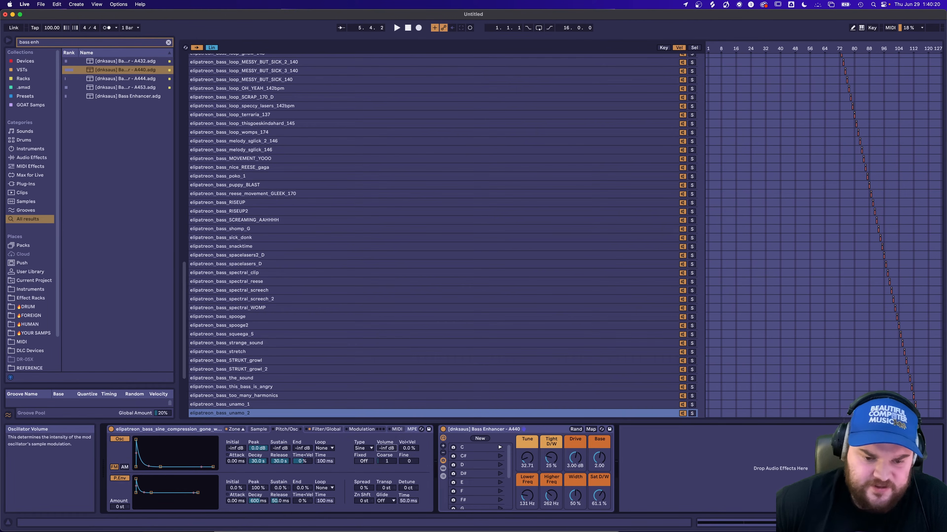
{"action": "key", "text": "space"}
{"action": "mouse_move", "coordinate": [387, 449]}
{"action": "left_mouse_down"}
{"action": "mouse_move", "coordinate": [387, 433]}
{"action": "mouse_move", "coordinate": [386, 448]}
{"action": "left_mouse_up"}
{"action": "key", "text": "space"}
{"action": "key", "text": "space"}
{"action": "key", "text": "space"}
{"action": "key", "text": "space"}
{"action": "key", "text": "space"}
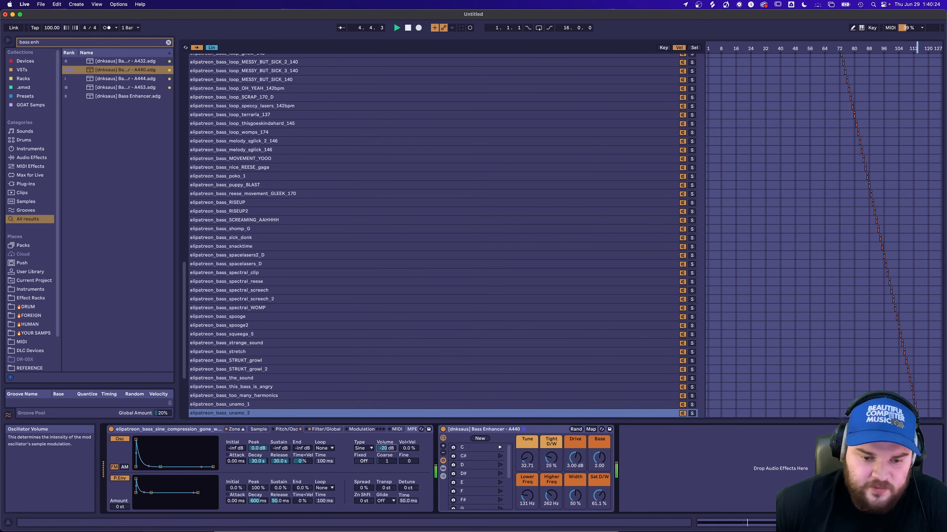
{"action": "left_click_drag", "start_coordinate": [386, 448], "coordinate": [387, 449]}
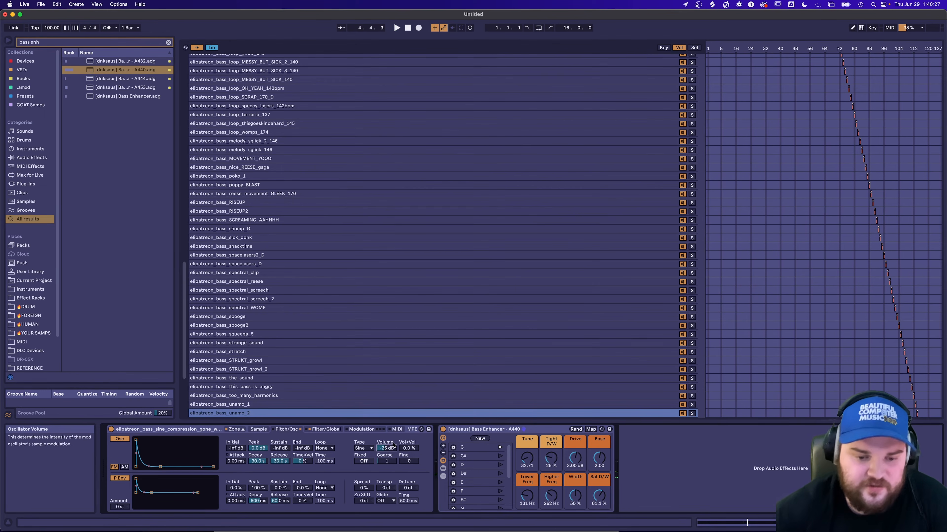
Keep the mod oscillator's sine waveform, set its coarse tuning to 12 and choose FM modulation while auditioning the bass.
{"action": "left_click", "coordinate": [370, 448]}
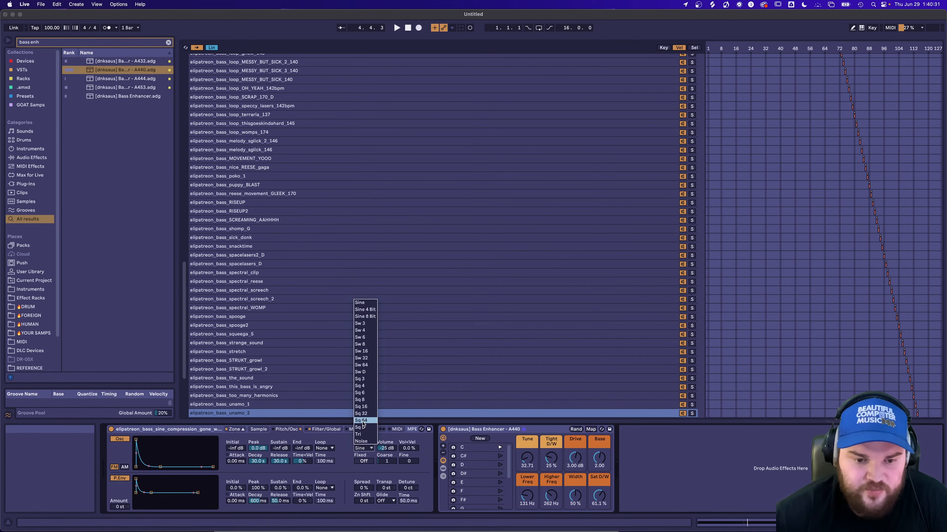
{"action": "left_click", "coordinate": [380, 447]}
{"action": "left_click_drag", "start_coordinate": [385, 460], "coordinate": [385, 426]}
{"action": "key", "text": "space"}
{"action": "key", "text": "space"}
{"action": "key", "text": "space"}
{"action": "key", "text": "space"}
{"action": "key", "text": "space"}
{"action": "key", "text": "space"}
{"action": "key", "text": "space"}
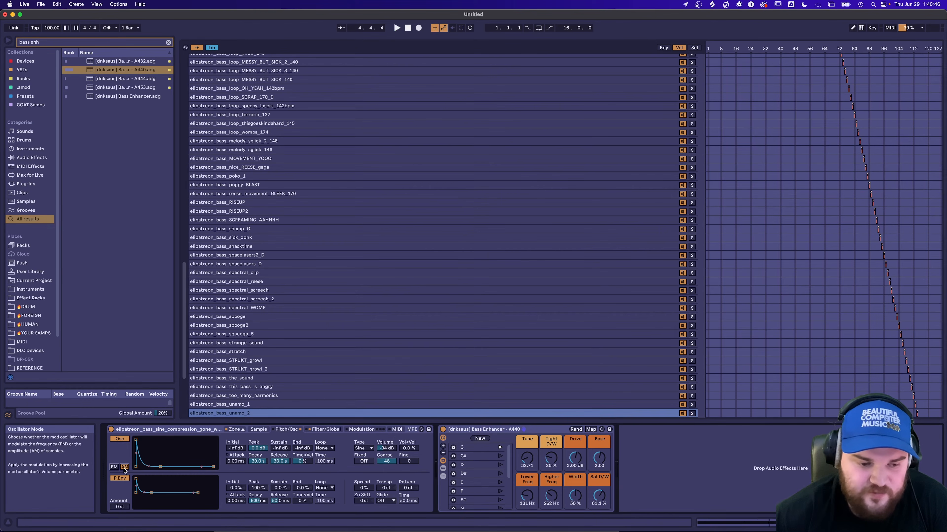
{"action": "key", "text": "space"}
{"action": "left_click", "coordinate": [114, 467]}
{"action": "key", "text": "space"}
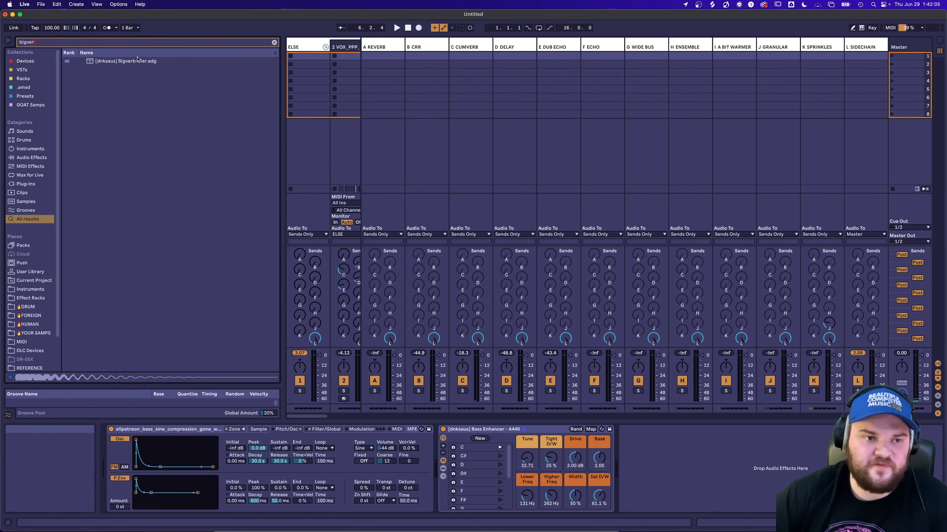
Transpose the two selected C3 notes in the bass clip down by one semitone.
{"action": "key", "text": "Down"}
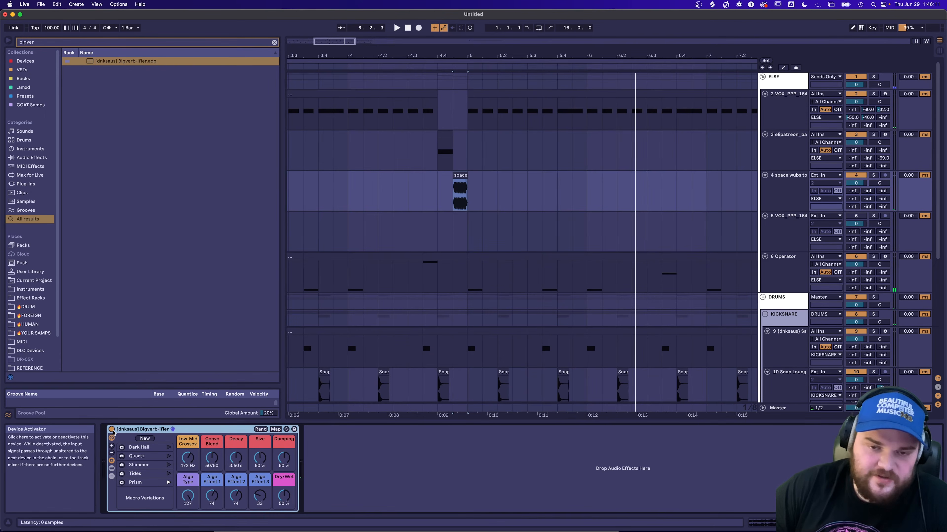
Toggle the Bigverb-ifier rack, and set the space wubs to reverb2 Sampler's oscillator volume to -37 dB while auditioning.
{"action": "left_click", "coordinate": [112, 430]}
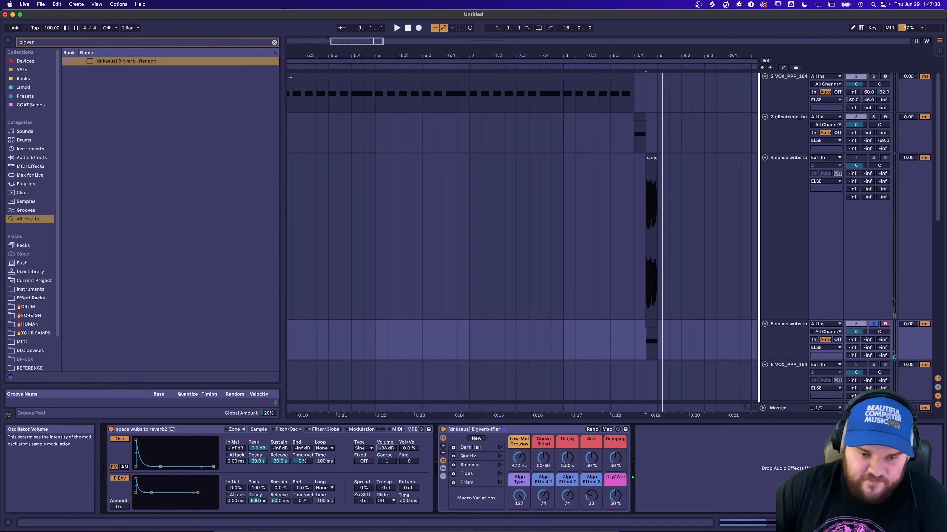
{"action": "key", "text": "space"}
{"action": "mouse_move", "coordinate": [386, 449]}
{"action": "left_mouse_down"}
{"action": "mouse_move", "coordinate": [386, 459]}
{"action": "mouse_move", "coordinate": [387, 443]}
{"action": "left_mouse_up"}
{"action": "key", "text": "space"}
{"action": "key", "text": "space"}
{"action": "key", "text": "space"}
{"action": "key", "text": "space"}
{"action": "key", "text": "space"}
{"action": "key", "text": "space"}
{"action": "key", "text": "space"}
{"action": "key", "text": "space"}
{"action": "key", "text": "space"}
{"action": "key", "text": "space"}
{"action": "key", "text": "space"}
{"action": "key", "text": "space"}
{"action": "key", "text": "space"}
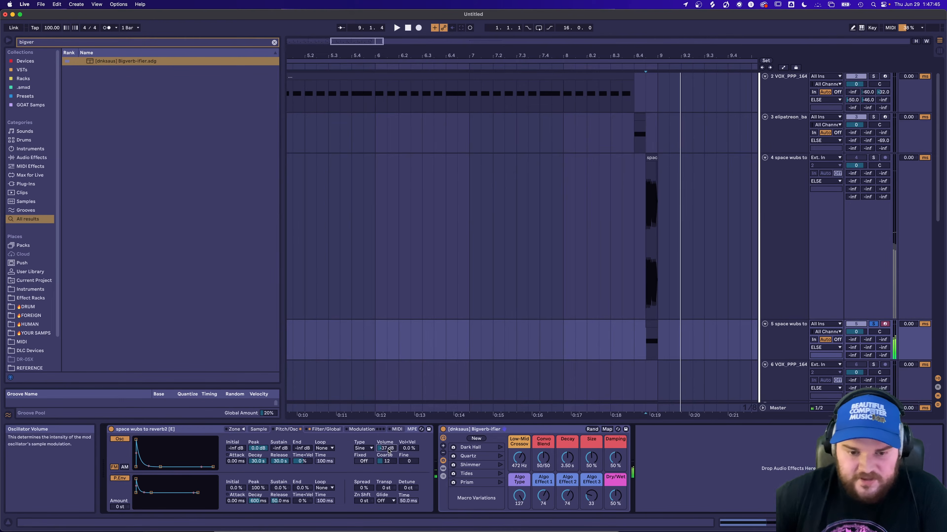
{"action": "key", "text": "space"}
{"action": "key", "text": "space"}
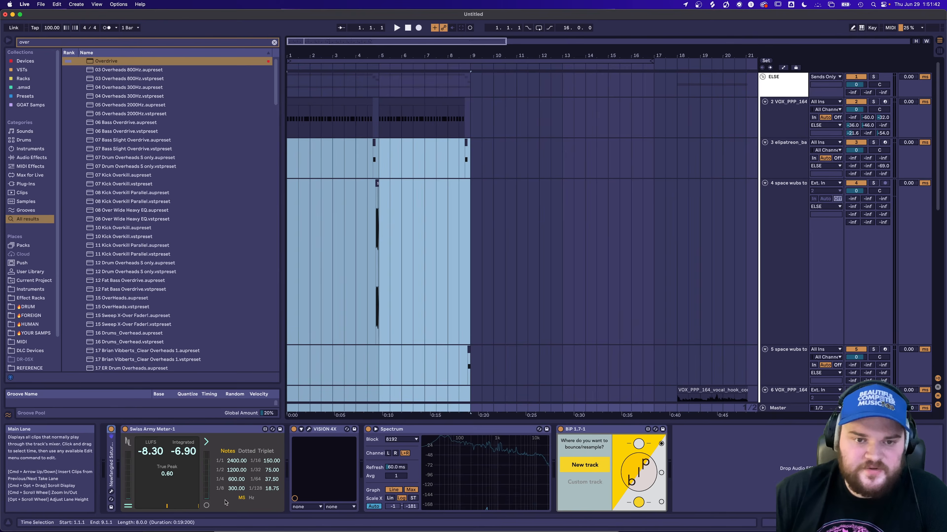
Duplicate the selected eight-bar section of the arrangement so the copy spans bars 9 to 17.
{"action": "key", "text": "super+d"}
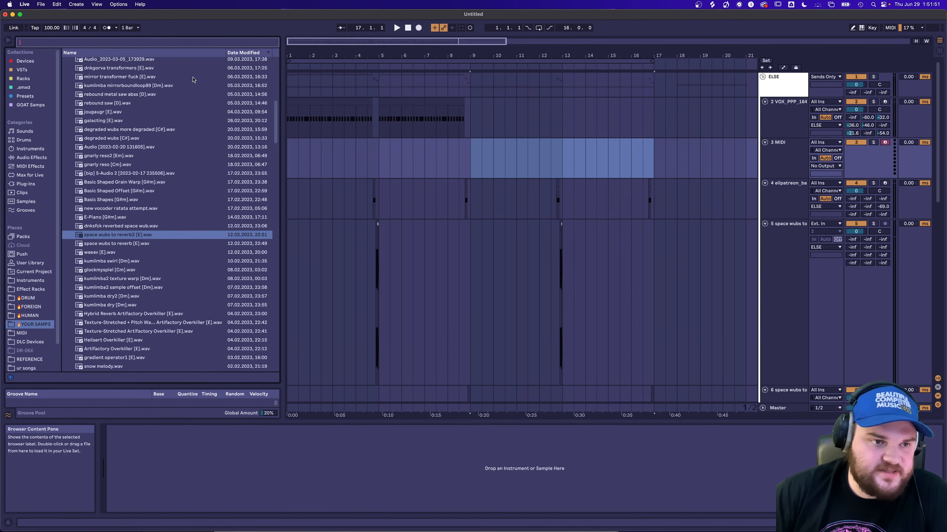
{"action": "scroll", "coordinate": [131, 198], "scroll_direction": "up", "scroll_amount": 10}
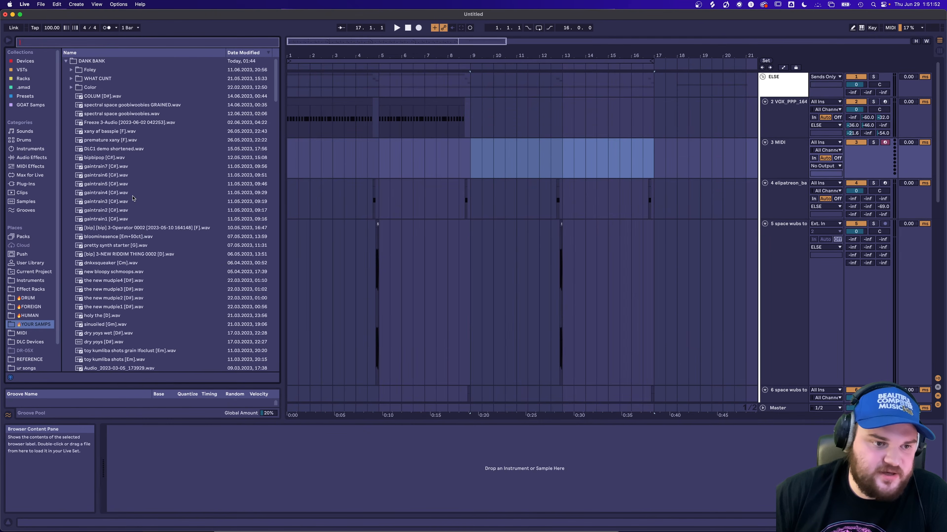
Preview xany af basspie [F].wav and COLUM [D#].wav, and load COLUM [D#].wav into Simpler on the empty MIDI track.
{"action": "left_click", "coordinate": [139, 131]}
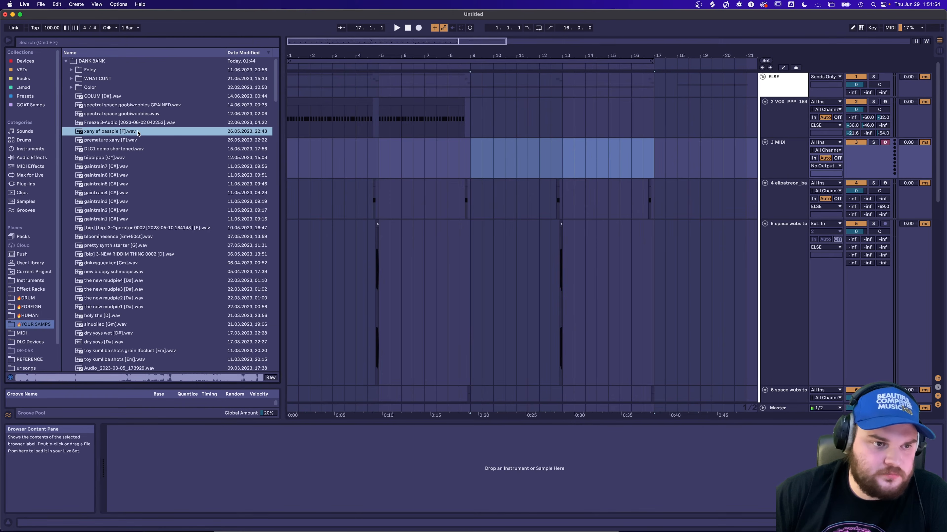
{"action": "left_click", "coordinate": [127, 97]}
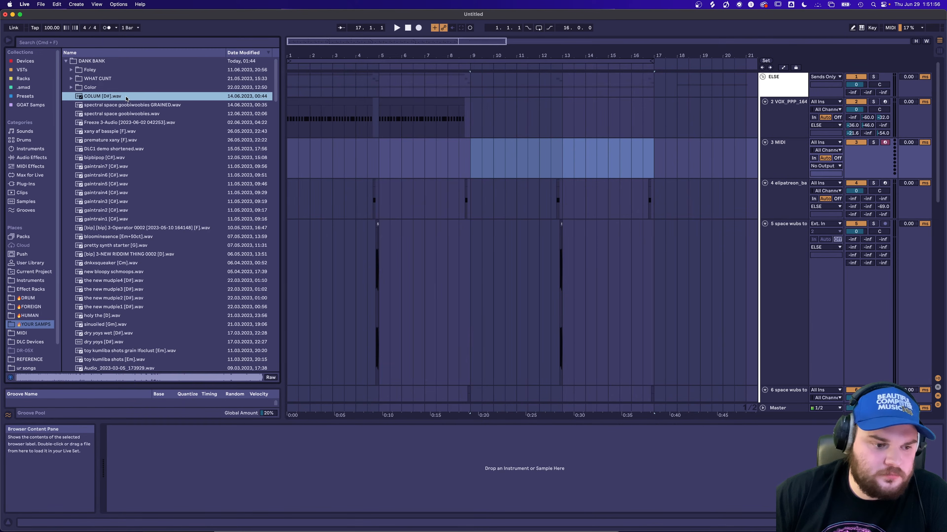
{"action": "left_click_drag", "start_coordinate": [109, 97], "coordinate": [391, 492]}
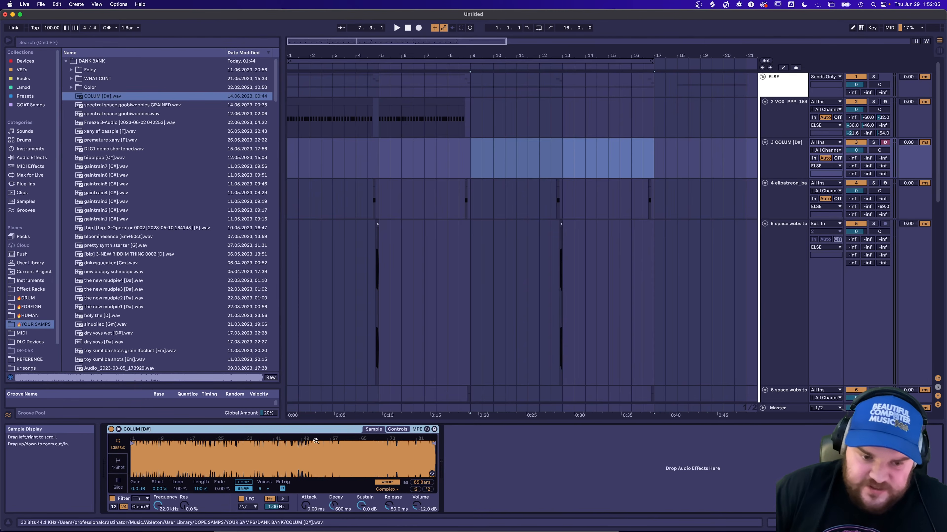
{"action": "left_click", "coordinate": [386, 490]}
{"action": "left_click", "coordinate": [369, 489]}
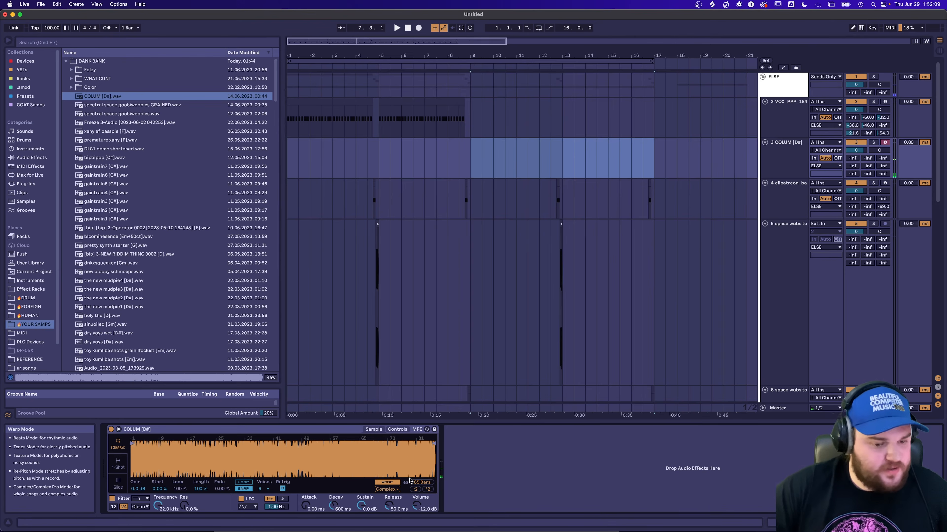
{"action": "left_click", "coordinate": [388, 491]}
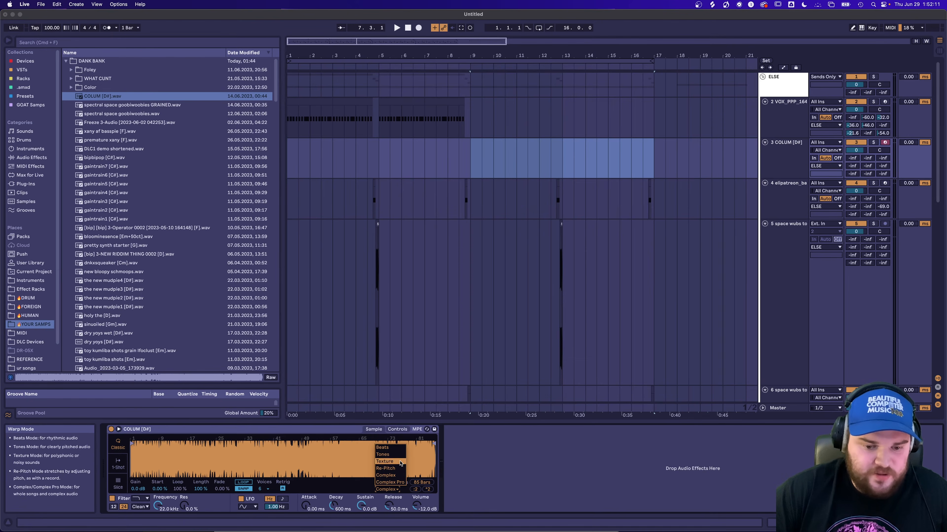
{"action": "left_click", "coordinate": [326, 479]}
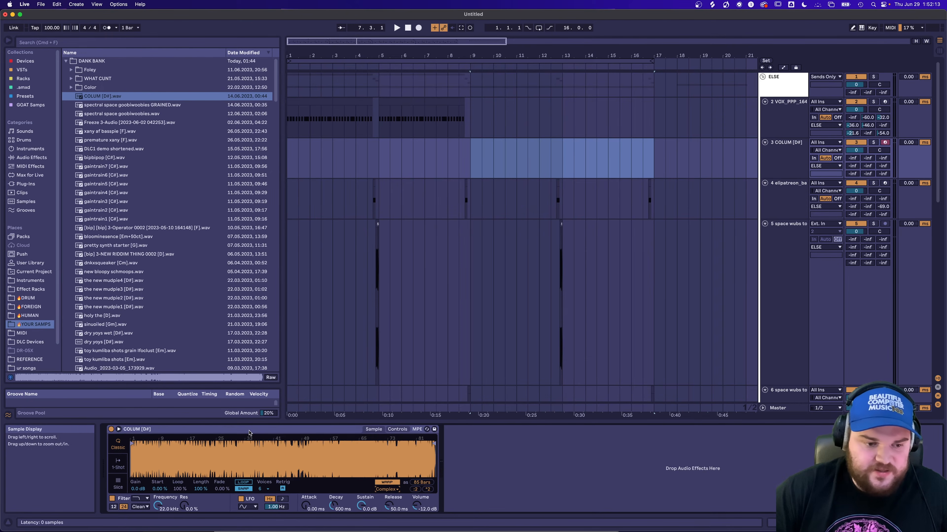
Switch Simpler to Slice mode and slice the sample by Region.
{"action": "left_click", "coordinate": [118, 486]}
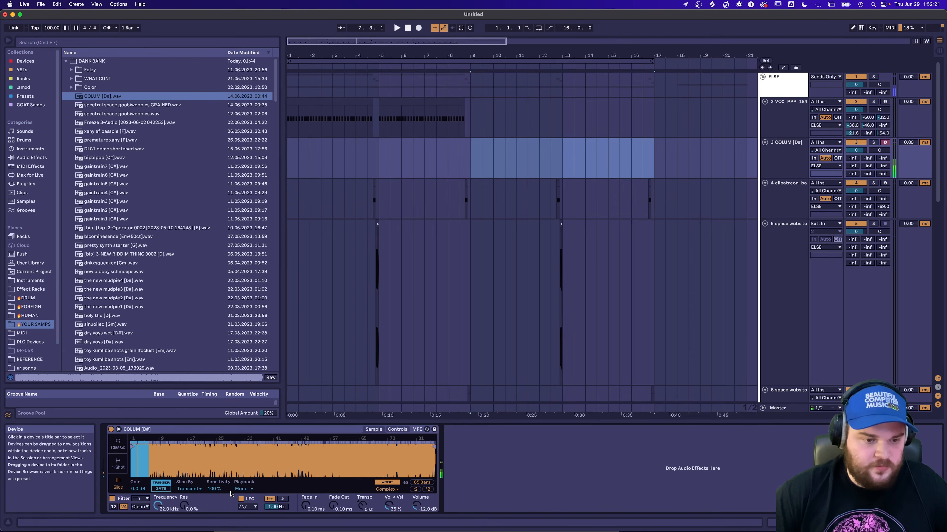
{"action": "left_click", "coordinate": [182, 489]}
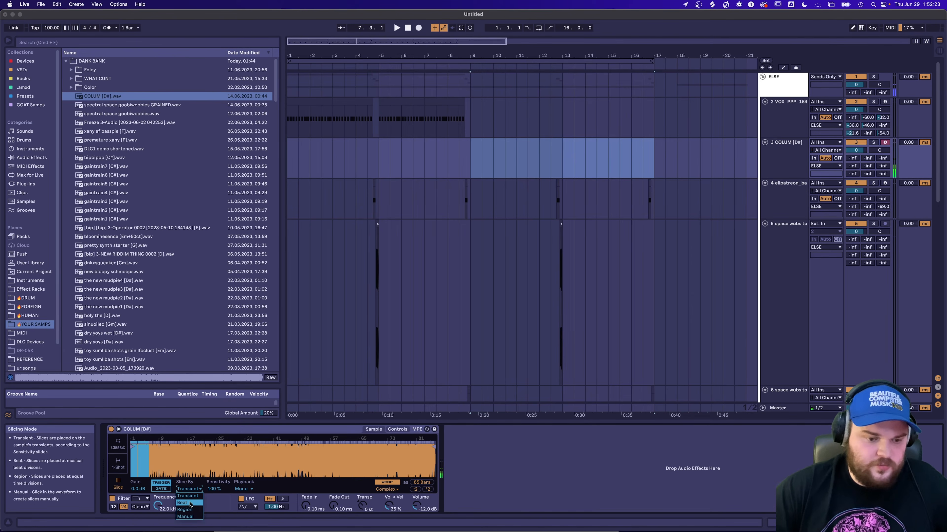
{"action": "left_click", "coordinate": [192, 510]}
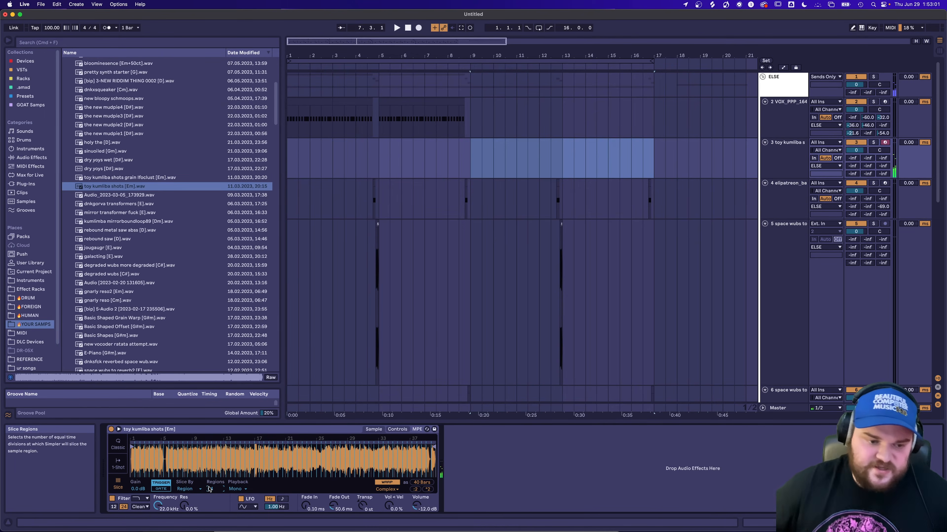
Set the fade-out of the toy kumliba shots Simpler to 6.54 ms while auditioning its slices.
{"action": "left_click", "coordinate": [391, 431]}
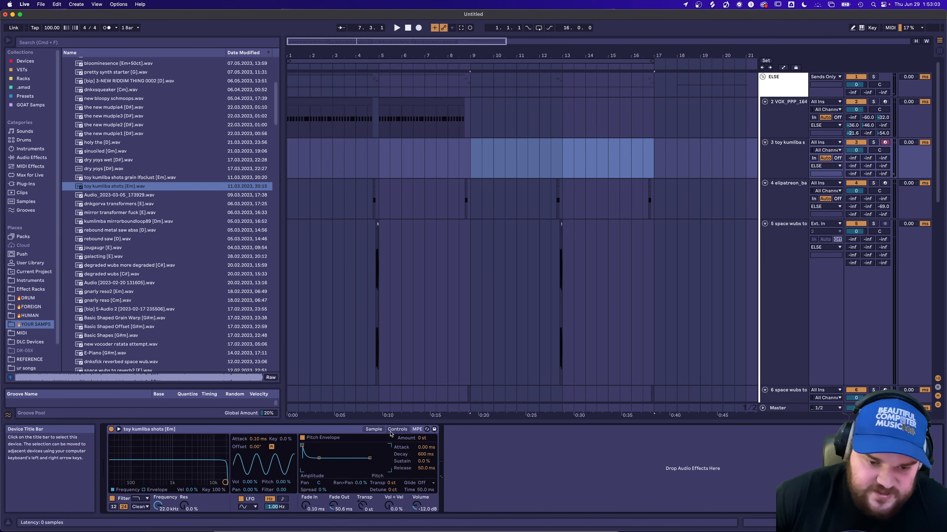
{"action": "left_click", "coordinate": [373, 431]}
{"action": "left_click_drag", "start_coordinate": [333, 505], "coordinate": [333, 500]}
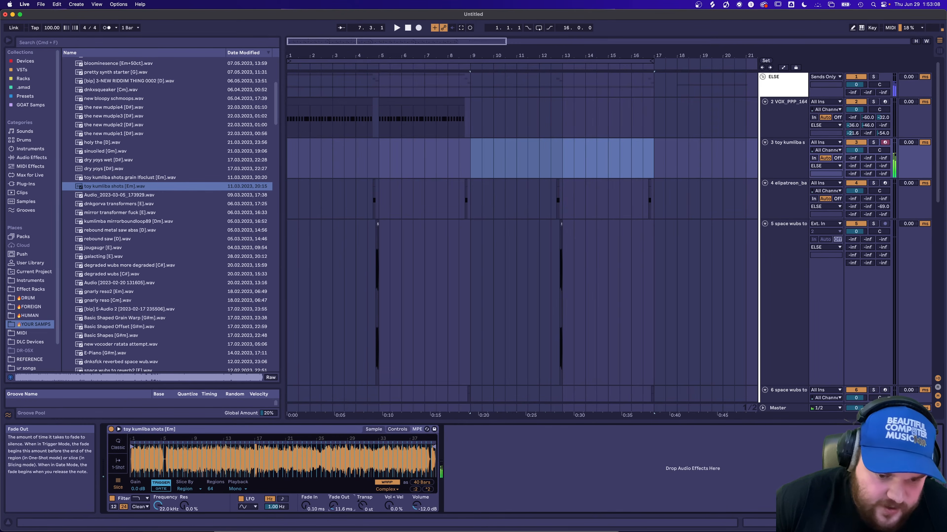
{"action": "left_click_drag", "start_coordinate": [333, 506], "coordinate": [333, 510]}
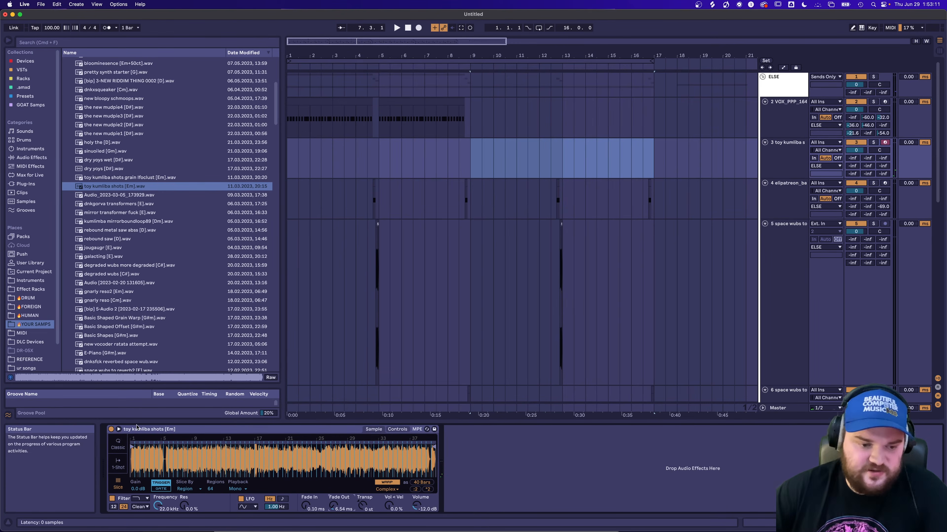
Find Envelope MIDI in the browser and load it onto the toy kumliba shots track.
{"action": "key", "text": "super+f"}
{"action": "type", "text": "env"}
{"action": "double_click", "coordinate": [111, 79]}
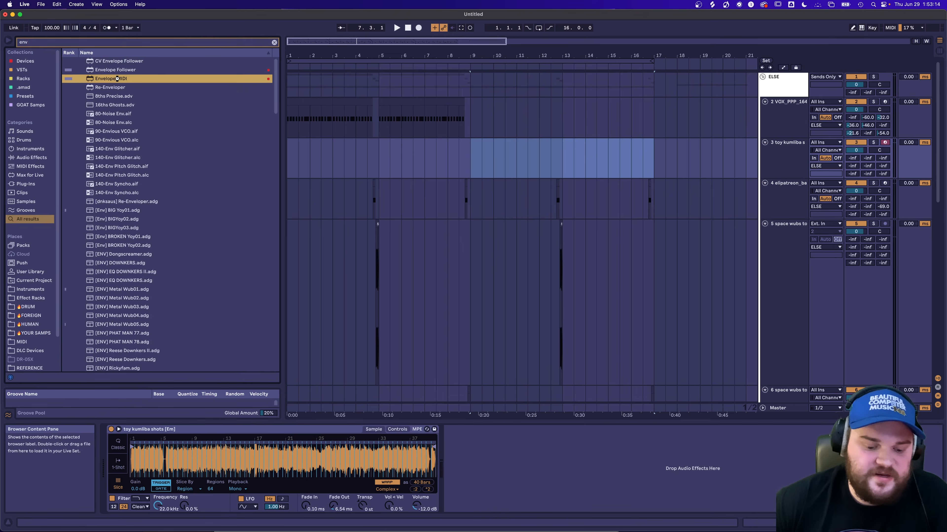
Load the Volume Macro rack after Simpler and shorten the decay of Envelope MIDI.
{"action": "key", "text": "super+f"}
{"action": "type", "text": "volu"}
{"action": "left_click", "coordinate": [124, 114]}
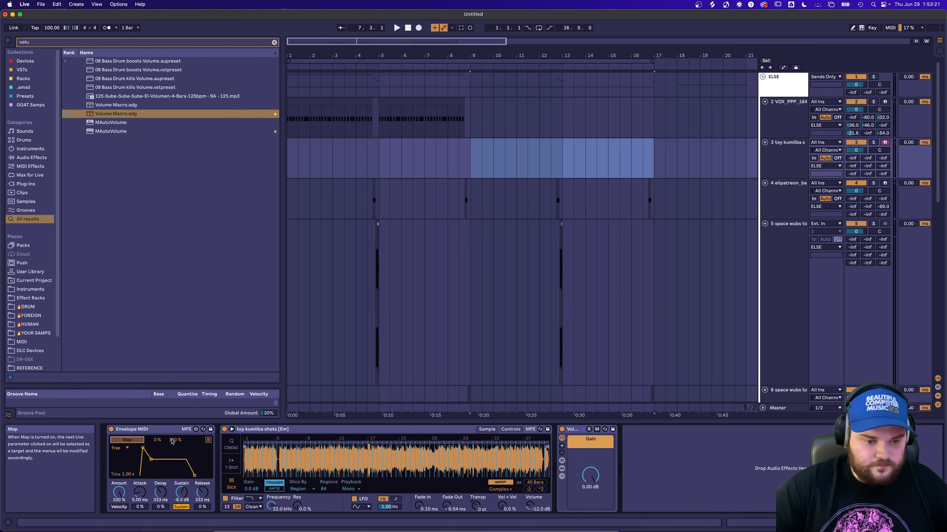
{"action": "left_click_drag", "start_coordinate": [161, 489], "coordinate": [162, 493]}
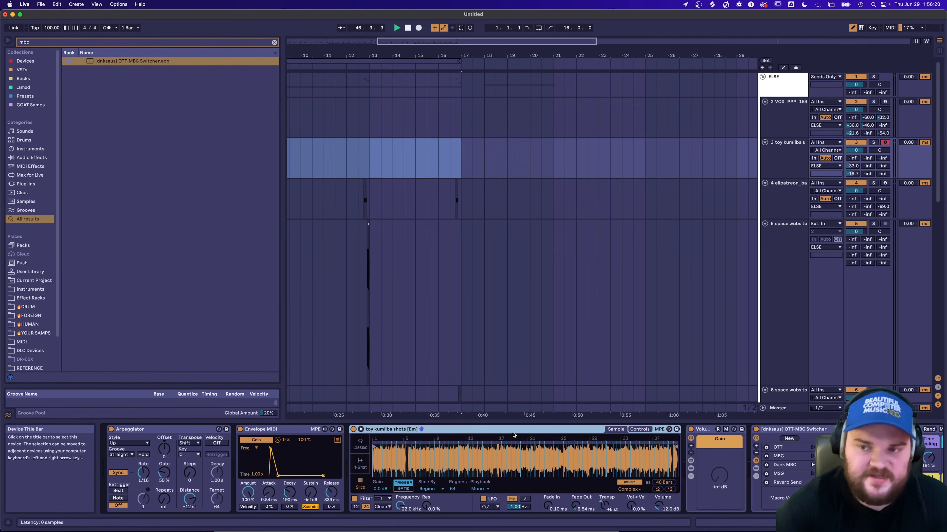
Insert a new audio track and place xany af basspie [F].wav from the YOUR SAMPS folder on it.
{"action": "key", "text": "super+t"}
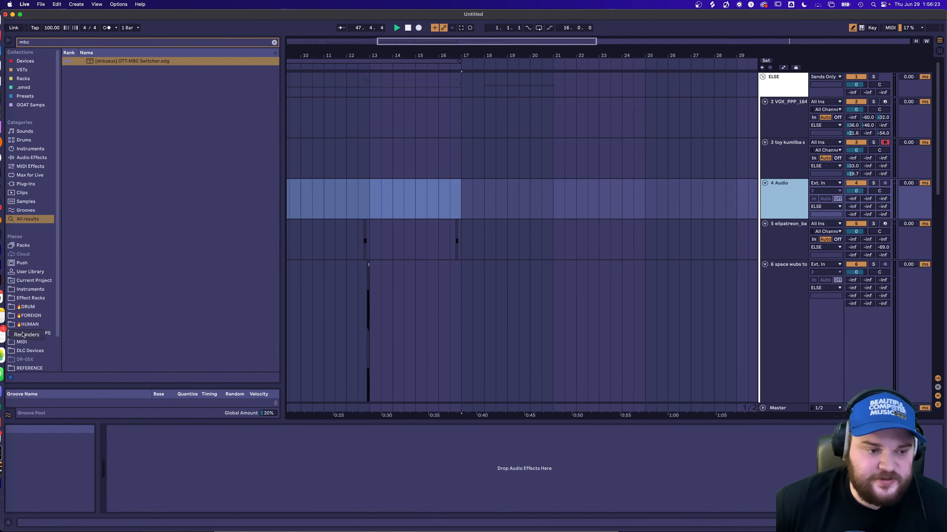
{"action": "left_click", "coordinate": [32, 333]}
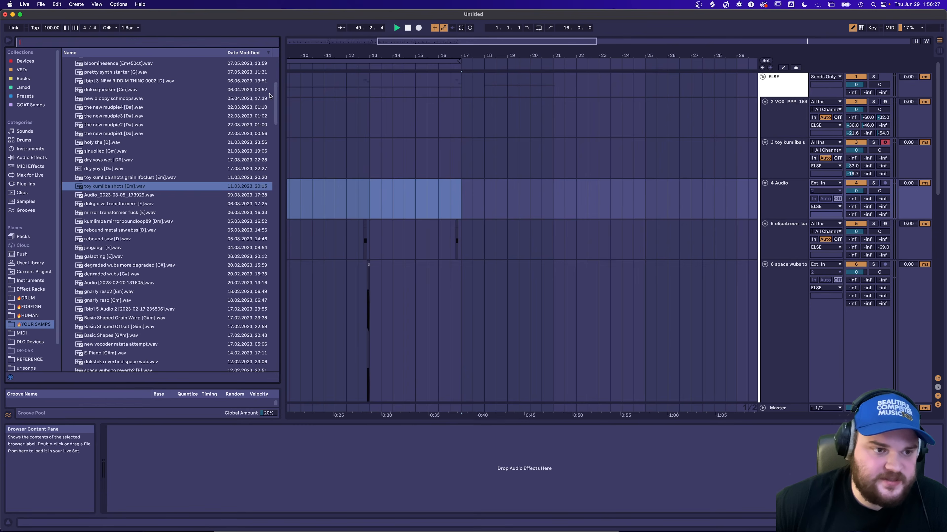
{"action": "scroll", "coordinate": [182, 155], "scroll_direction": "up", "scroll_amount": 5}
{"action": "left_click_drag", "start_coordinate": [122, 129], "coordinate": [466, 204]}
Delete the part of the xany af basspie clip that lies before bar 58.
{"action": "scroll", "coordinate": [466, 204], "scroll_direction": "right", "scroll_amount": 5}
{"action": "scroll", "coordinate": [485, 186], "scroll_direction": "down", "scroll_amount": 5}
{"action": "left_click", "coordinate": [530, 122]}
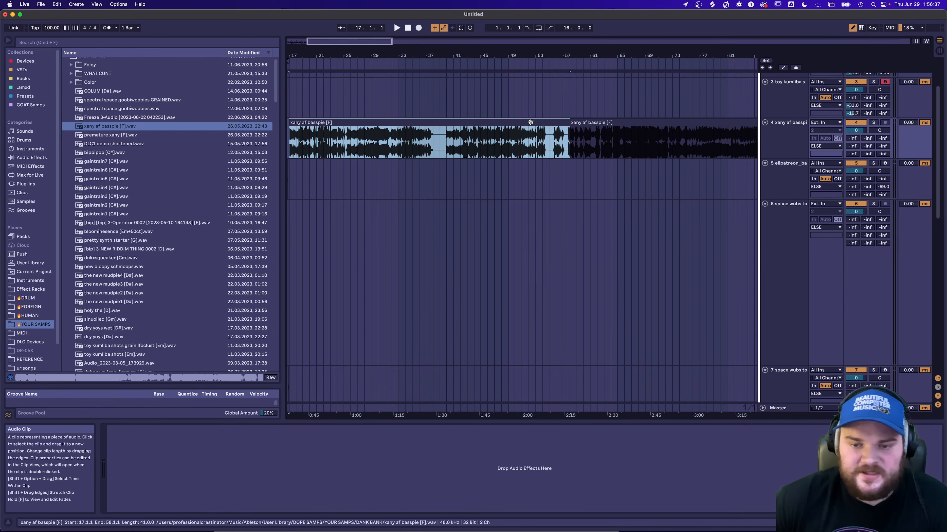
{"action": "key", "text": "Delete"}
{"action": "scroll", "coordinate": [514, 134], "scroll_direction": "right", "scroll_amount": 8}
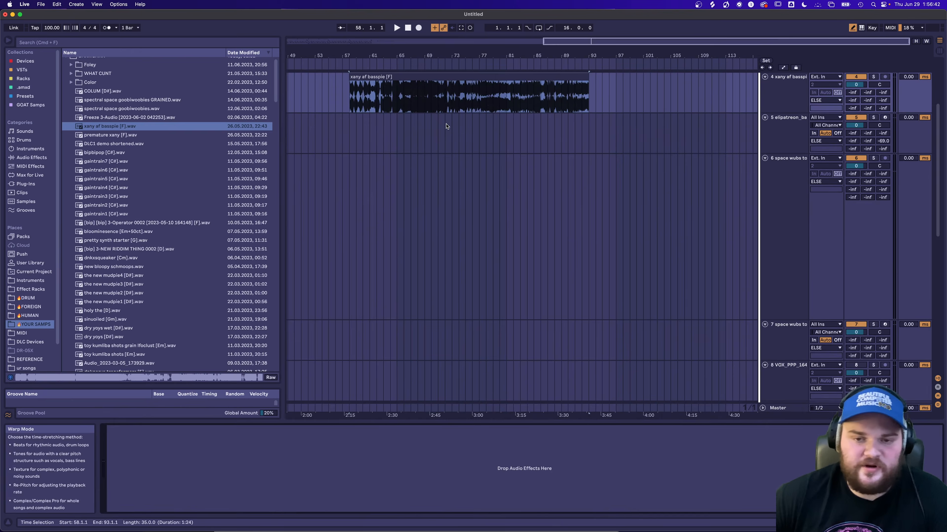
{"action": "scroll", "coordinate": [459, 131], "scroll_direction": "up", "scroll_amount": 2}
{"action": "right_click", "coordinate": [470, 165]}
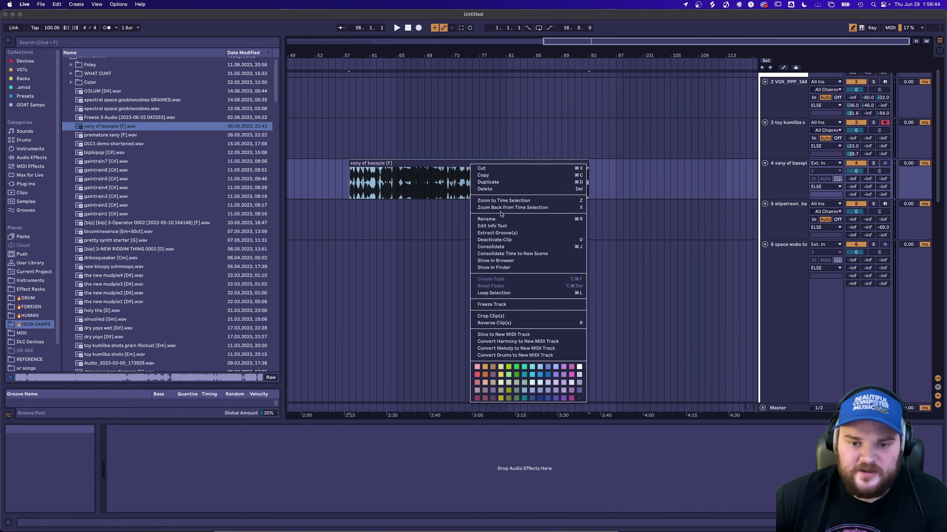
{"action": "left_click", "coordinate": [537, 337]}
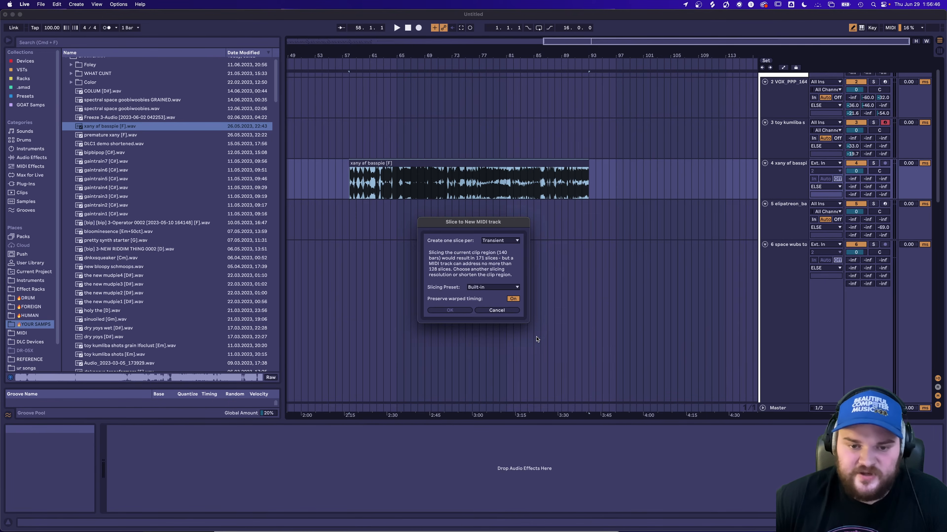
{"action": "left_click", "coordinate": [492, 313]}
Shorten the xany af basspie clip to end at bar 85 and slice it to a new MIDI track per Transient with the Built-in preset.
{"action": "left_click_drag", "start_coordinate": [584, 164], "coordinate": [545, 173]}
{"action": "left_click_drag", "start_coordinate": [545, 173], "coordinate": [540, 173]}
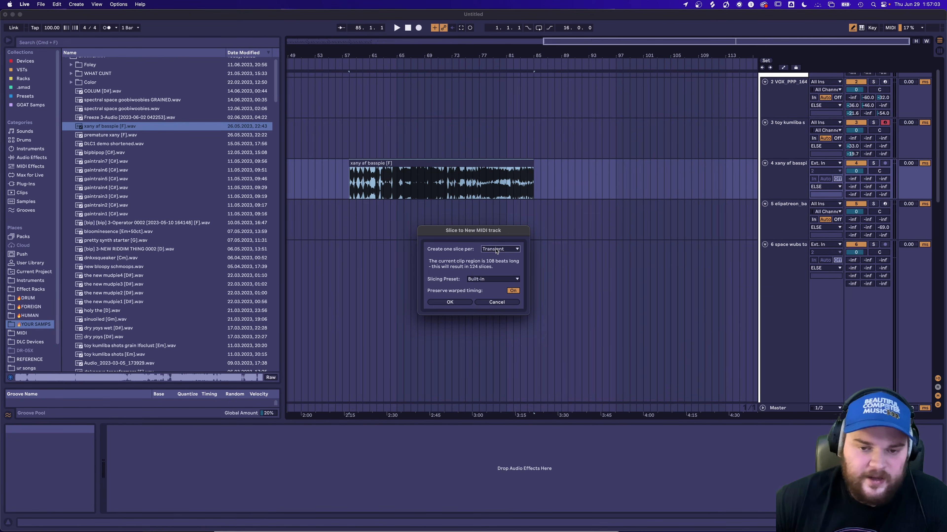
{"action": "left_click", "coordinate": [499, 249]}
{"action": "left_click", "coordinate": [498, 253]}
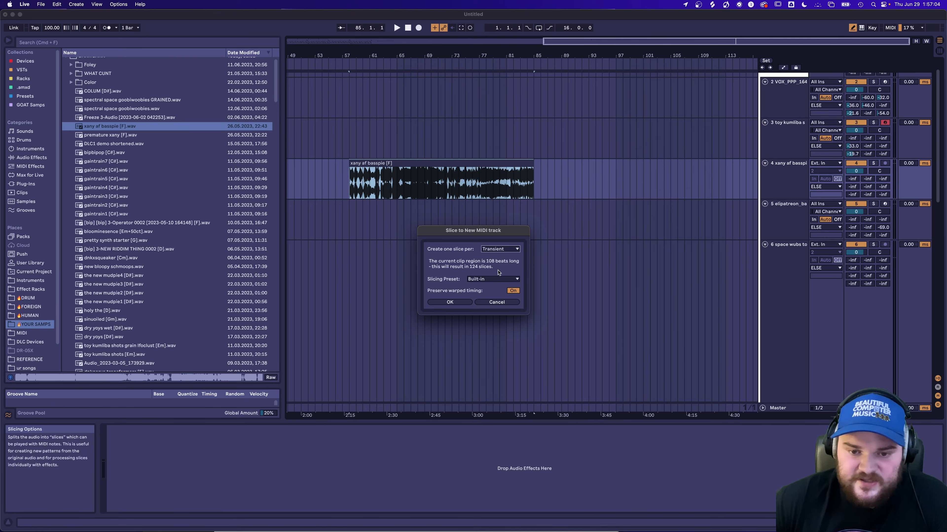
{"action": "left_click", "coordinate": [496, 279]}
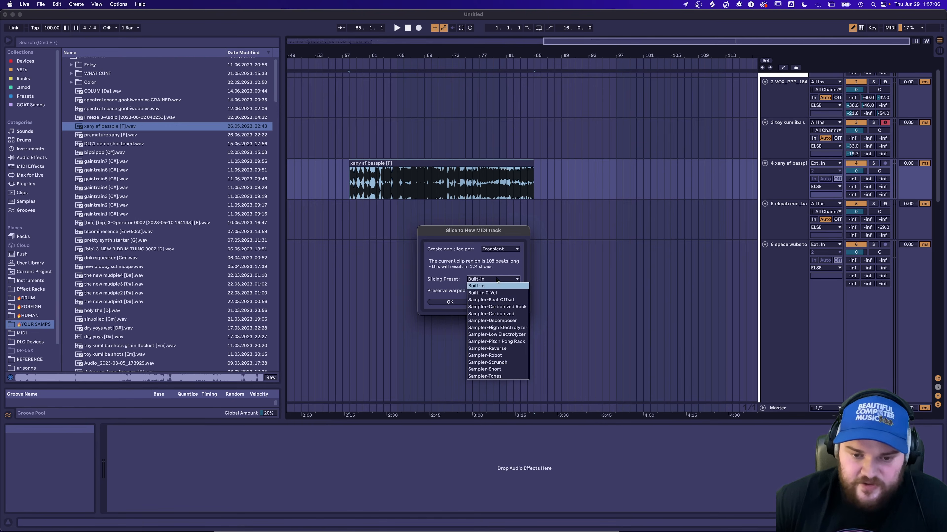
{"action": "left_click", "coordinate": [450, 283]}
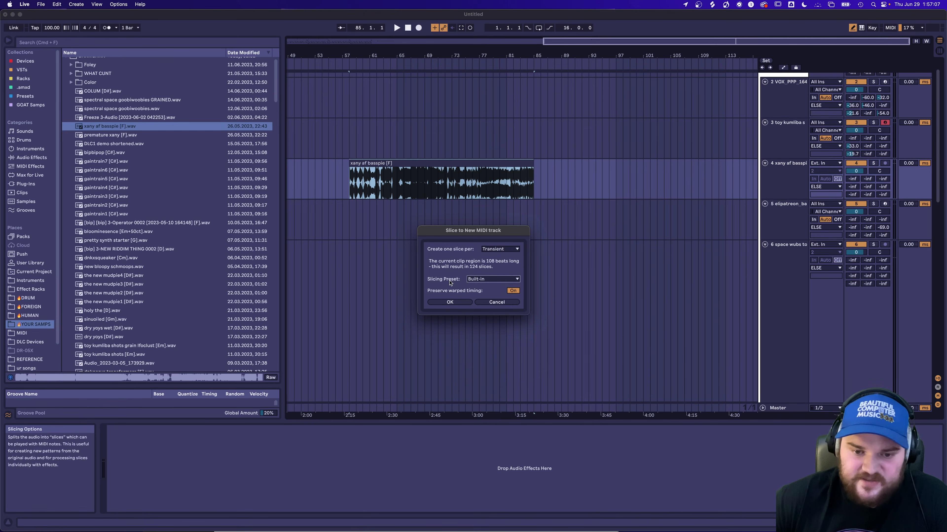
{"action": "left_click", "coordinate": [450, 302]}
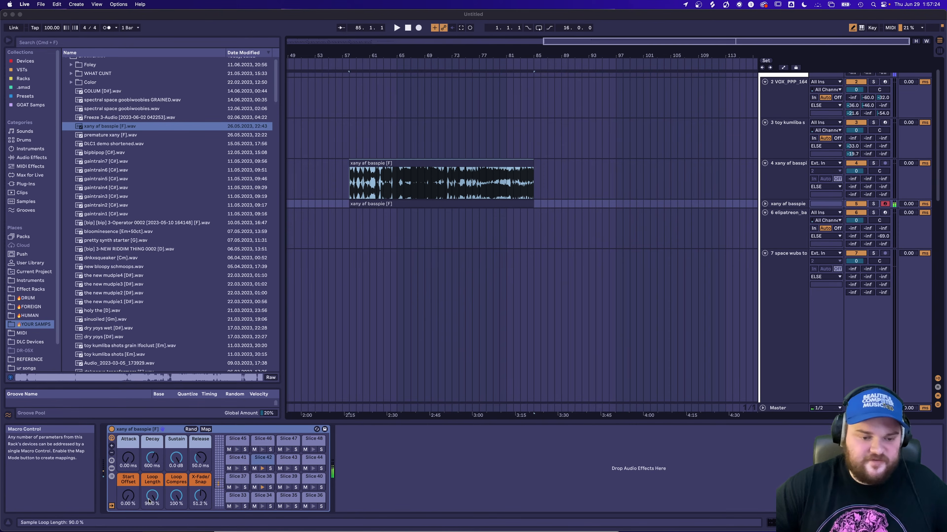
Set the slice rack's loop length to 86.5% and copy Slice 54's Vel > Vol value and Slice 58's volume to the sibling slices.
{"action": "left_click", "coordinate": [152, 496]}
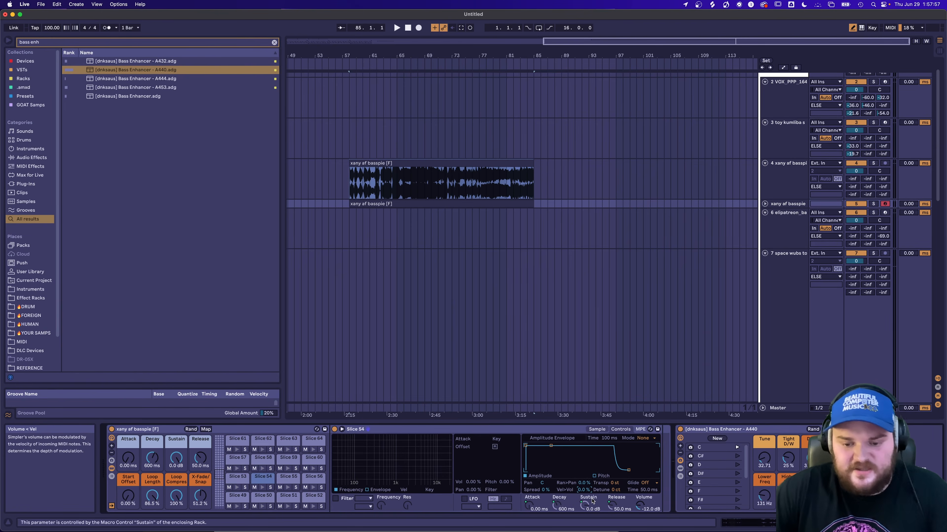
{"action": "right_click", "coordinate": [583, 491]}
{"action": "left_click", "coordinate": [622, 338]}
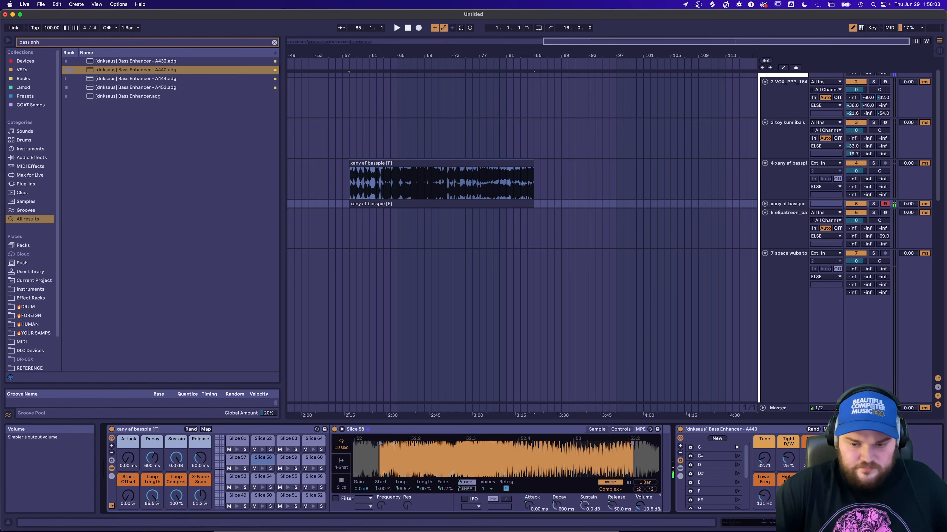
{"action": "right_click", "coordinate": [642, 507]}
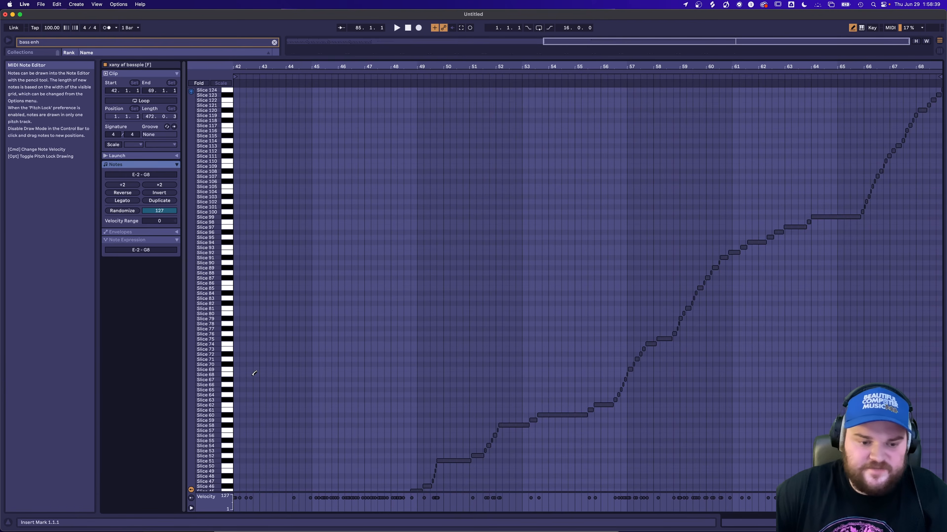
Turn off draw mode and stretch the sliced clip's notes, from Slice 1 upward, into long overlapping notes that fill the clip.
{"action": "left_click", "coordinate": [255, 453]}
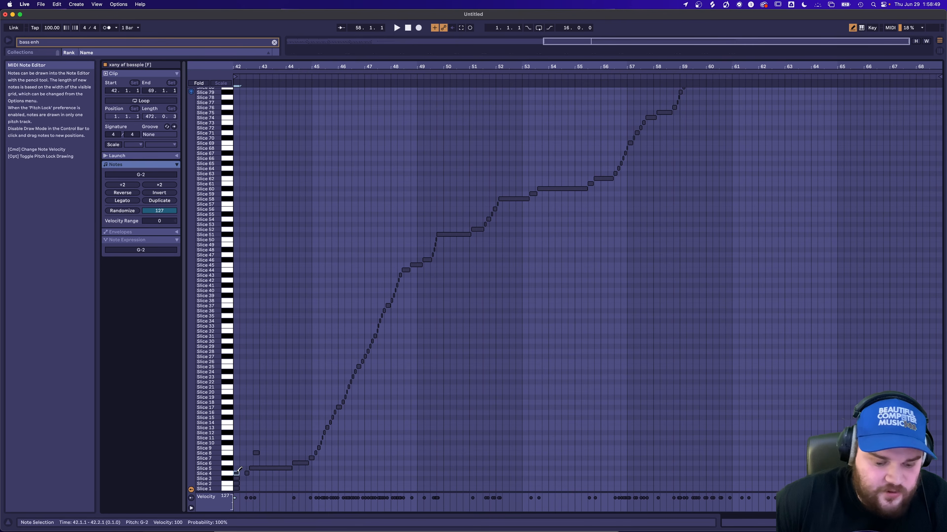
{"action": "key", "text": "b"}
{"action": "left_click_drag", "start_coordinate": [234, 464], "coordinate": [236, 490]}
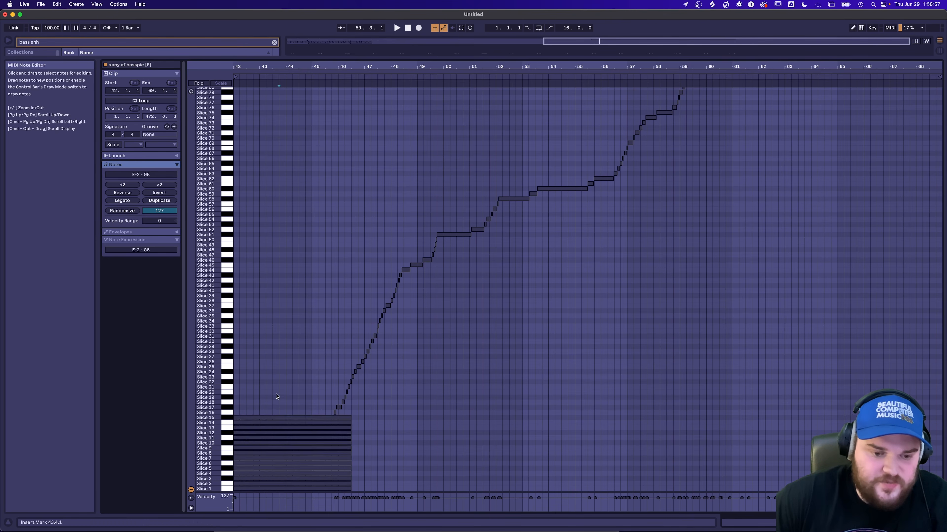
{"action": "left_click_drag", "start_coordinate": [272, 489], "coordinate": [271, 411]}
{"action": "left_click", "coordinate": [259, 295]}
{"action": "left_click_drag", "start_coordinate": [259, 297], "coordinate": [261, 324]}
{"action": "left_click_drag", "start_coordinate": [259, 168], "coordinate": [290, 180]}
{"action": "scroll", "coordinate": [291, 179], "scroll_direction": "up", "scroll_amount": 1}
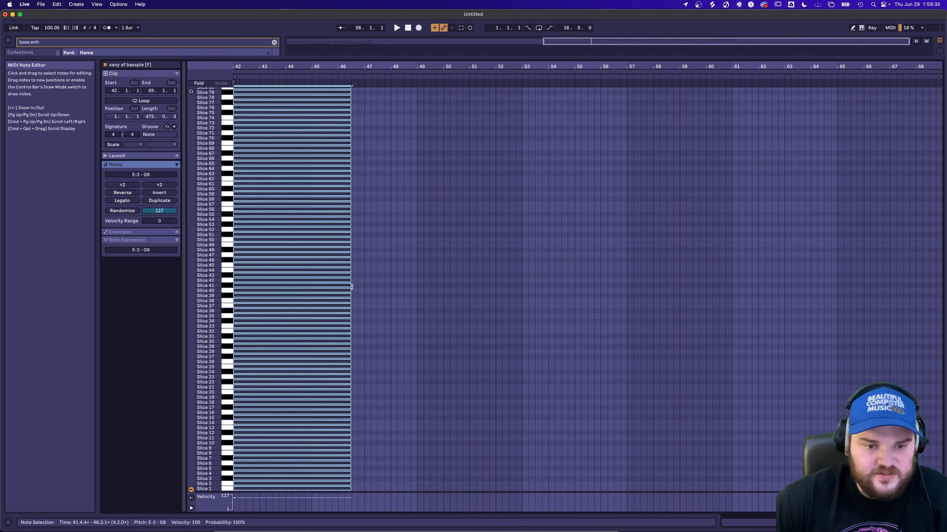
{"action": "left_click_drag", "start_coordinate": [352, 286], "coordinate": [385, 286]}
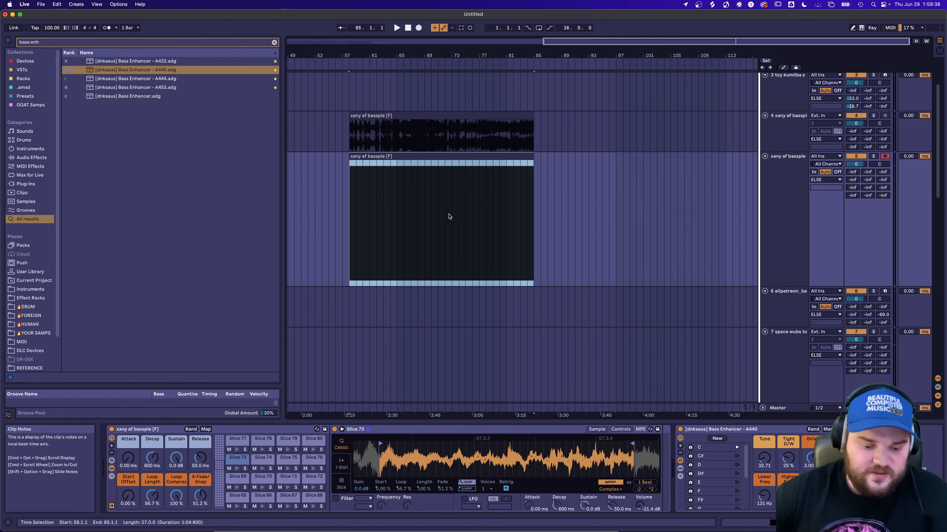
Add an Arpeggiator before the xany af basspie slice rack and set its style to Random.
{"action": "key", "text": "cmd+f"}
{"action": "type", "text": "arp"}
{"action": "key", "text": "Down"}
{"action": "key", "text": "Return"}
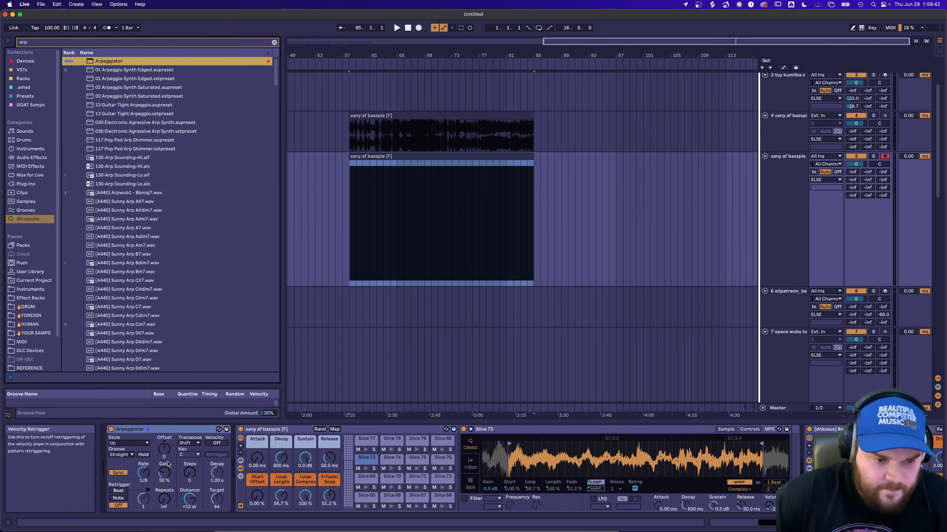
{"action": "left_click", "coordinate": [129, 443]}
{"action": "left_click", "coordinate": [126, 429]}
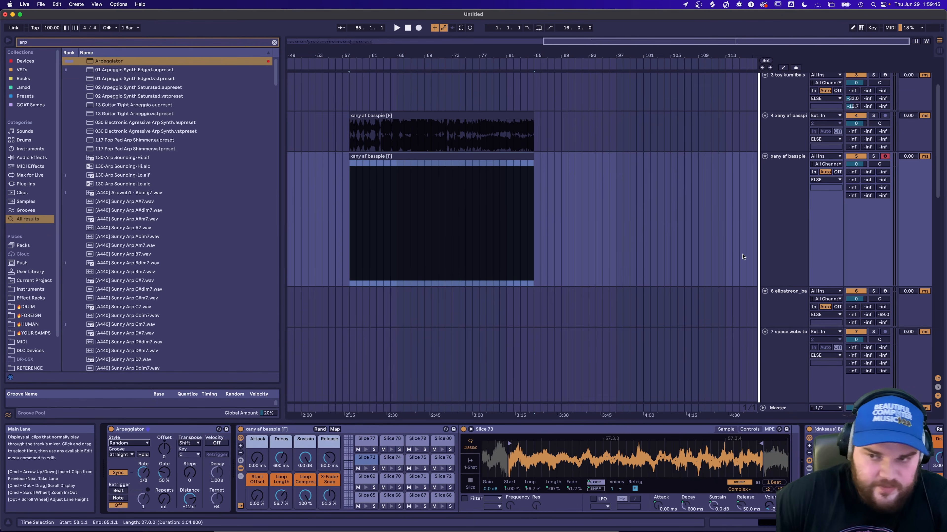
Insert an audio track fed by the sliced xany af basspie track and record its output into the arrangement from bar 58 onward.
{"action": "key", "text": "cmd+t"}
{"action": "left_click", "coordinate": [826, 291]}
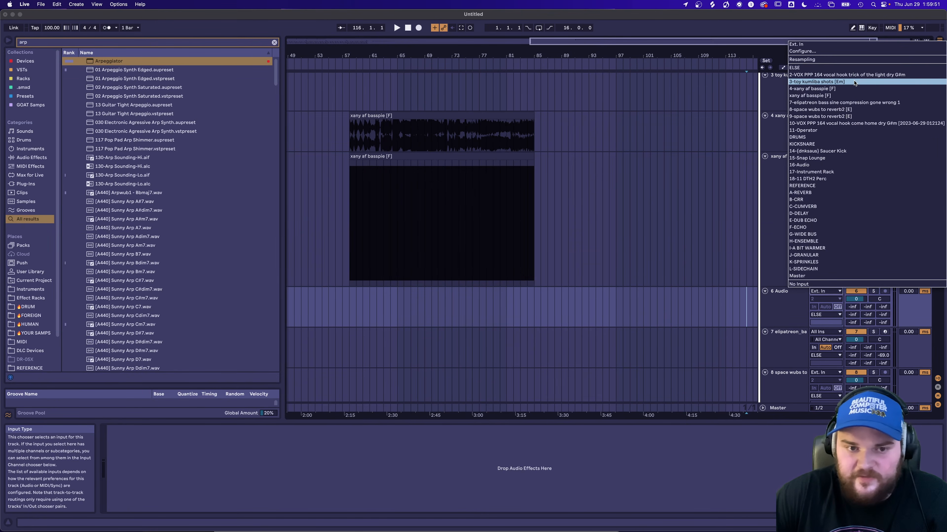
{"action": "left_click", "coordinate": [812, 95]}
{"action": "left_click", "coordinate": [417, 27]}
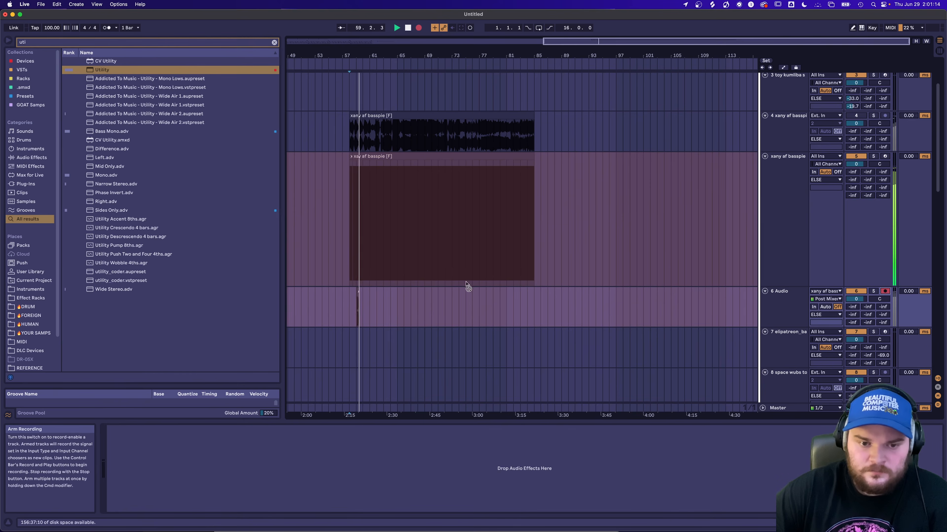
{"action": "scroll", "coordinate": [334, 295], "scroll_direction": "up", "scroll_amount": 6}
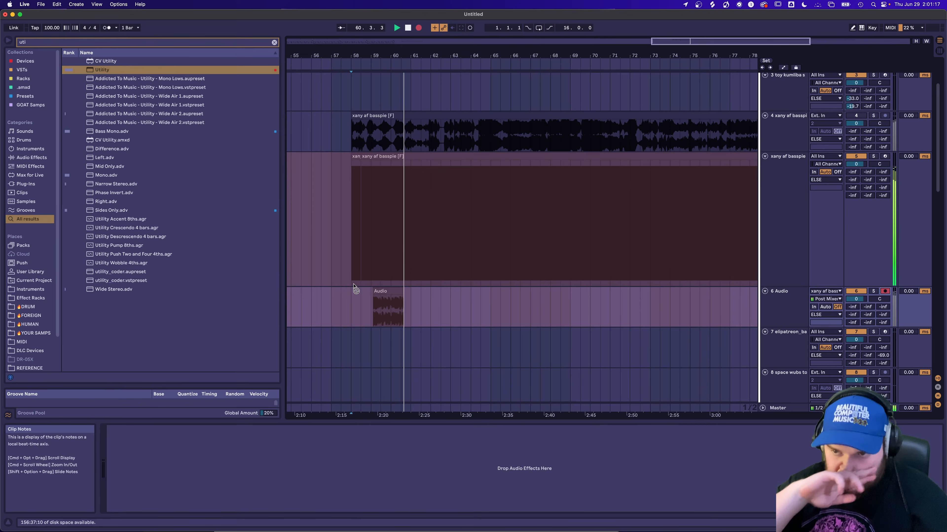
{"action": "scroll", "coordinate": [462, 282], "scroll_direction": "right", "scroll_amount": 5}
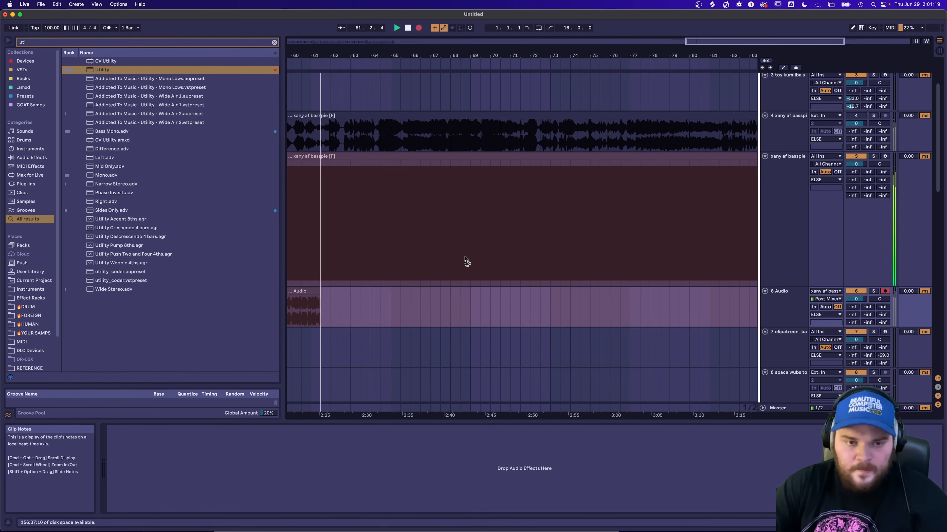
{"action": "scroll", "coordinate": [464, 263], "scroll_direction": "down", "scroll_amount": 10}
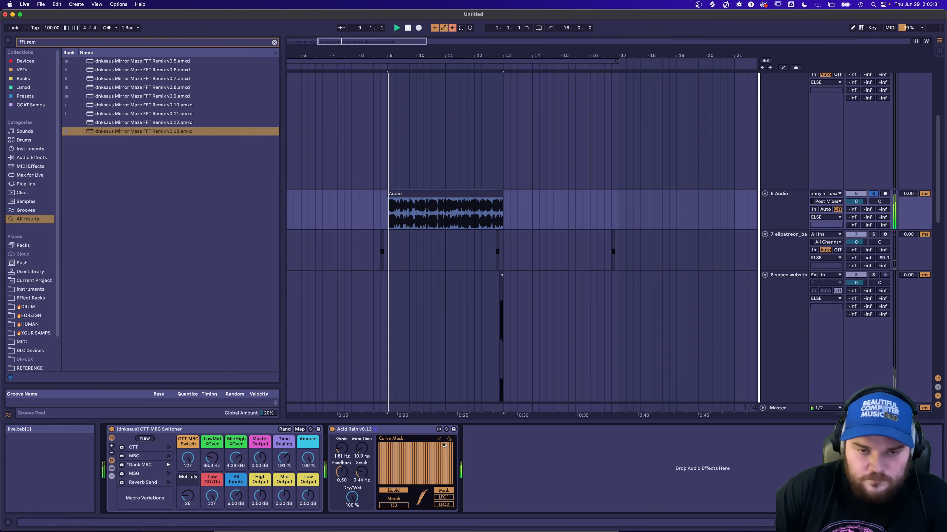
Set the feedback of Acid Rain to 0.81 on the resampled audio track.
{"action": "mouse_move", "coordinate": [342, 477]}
{"action": "left_mouse_down"}
{"action": "mouse_move", "coordinate": [342, 459]}
{"action": "mouse_move", "coordinate": [453, 485]}
{"action": "left_mouse_up"}
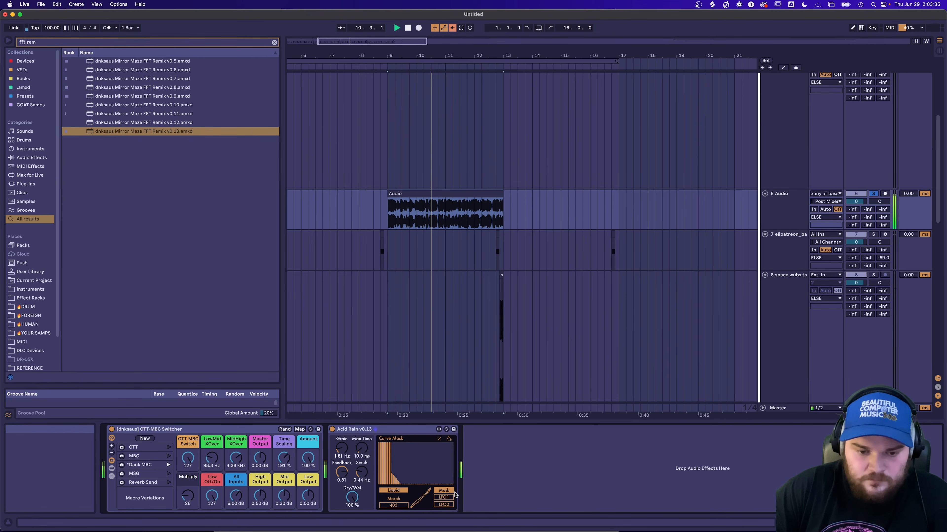
Redraw the upper range of Acid Rain's Curve Mask on the resampled audio track.
{"action": "mouse_move", "coordinate": [416, 477]}
{"action": "left_mouse_down"}
{"action": "mouse_move", "coordinate": [433, 460]}
{"action": "mouse_move", "coordinate": [451, 464]}
{"action": "left_mouse_up"}
{"action": "mouse_move", "coordinate": [401, 484]}
{"action": "left_mouse_down"}
{"action": "mouse_move", "coordinate": [416, 463]}
{"action": "mouse_move", "coordinate": [454, 478]}
{"action": "left_mouse_up"}
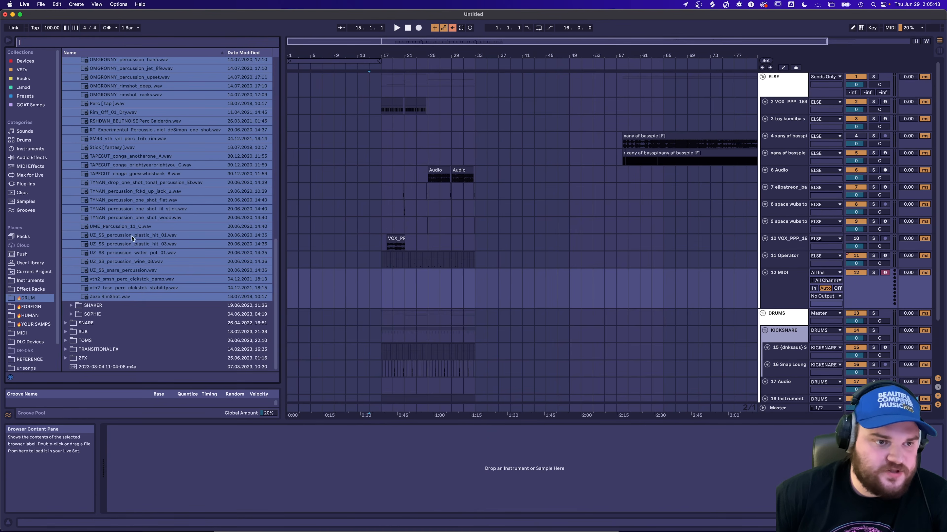
Load the drum loops of the BREAKBEAT folder as separate Simpler chains in an Instrument Rack on the new instrument track.
{"action": "scroll", "coordinate": [110, 182], "scroll_direction": "up", "scroll_amount": 5}
{"action": "left_click", "coordinate": [64, 125]}
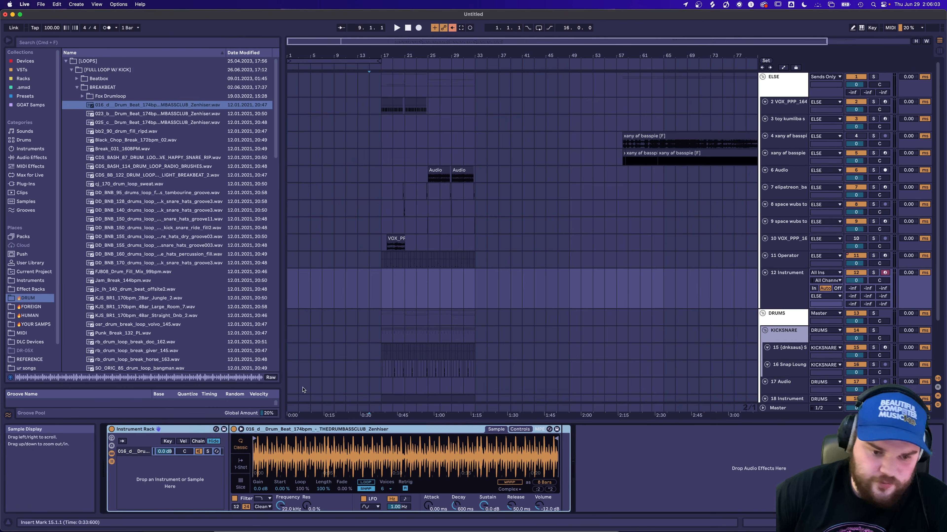
{"action": "scroll", "coordinate": [178, 334], "scroll_direction": "down", "scroll_amount": 6}
{"action": "scroll", "coordinate": [178, 334], "scroll_direction": "down", "scroll_amount": 4}
{"action": "left_click", "coordinate": [141, 246], "text": "shift"}
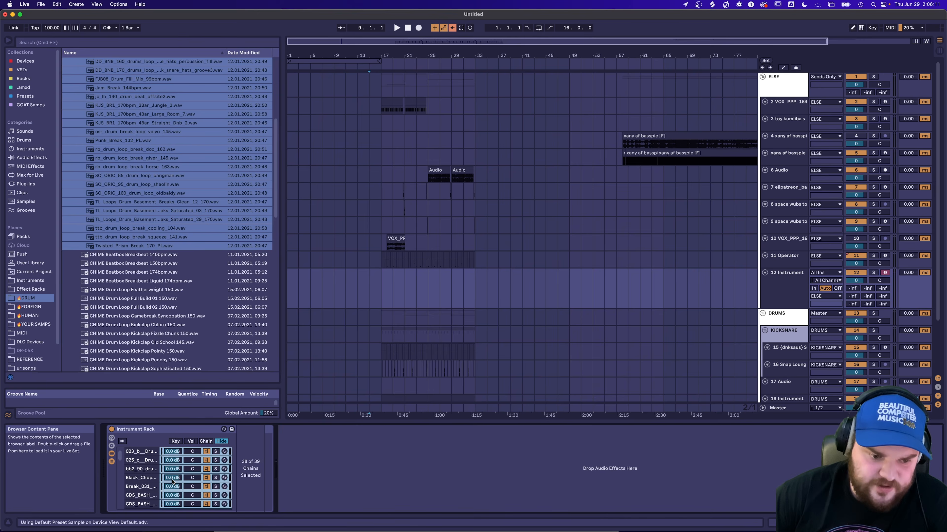
Extend the chain zones of all rack chains to 127 and distribute them equally across the chain selector range.
{"action": "key", "text": "super+a"}
{"action": "left_click", "coordinate": [207, 442]}
{"action": "left_click_drag", "start_coordinate": [234, 470], "coordinate": [466, 478]}
{"action": "right_click", "coordinate": [407, 475]}
{"action": "left_click", "coordinate": [435, 491]}
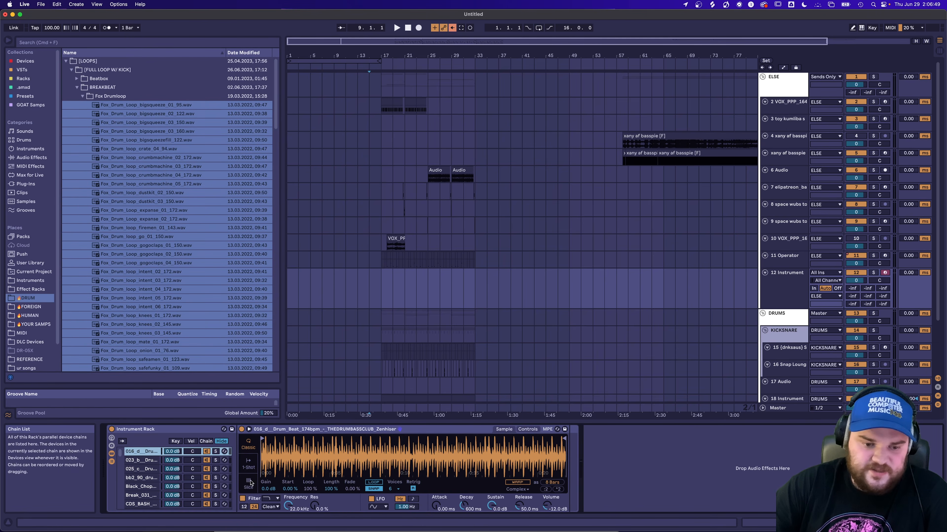
Switch the Simplers of all chains to Slice mode and slice them by Beat.
{"action": "left_click", "coordinate": [249, 483]}
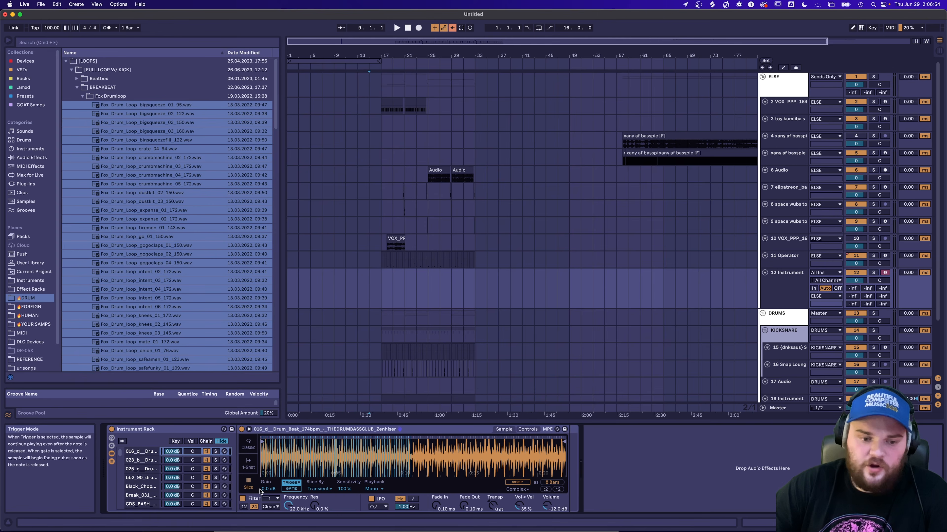
{"action": "left_click", "coordinate": [319, 489]}
{"action": "left_click", "coordinate": [316, 503]}
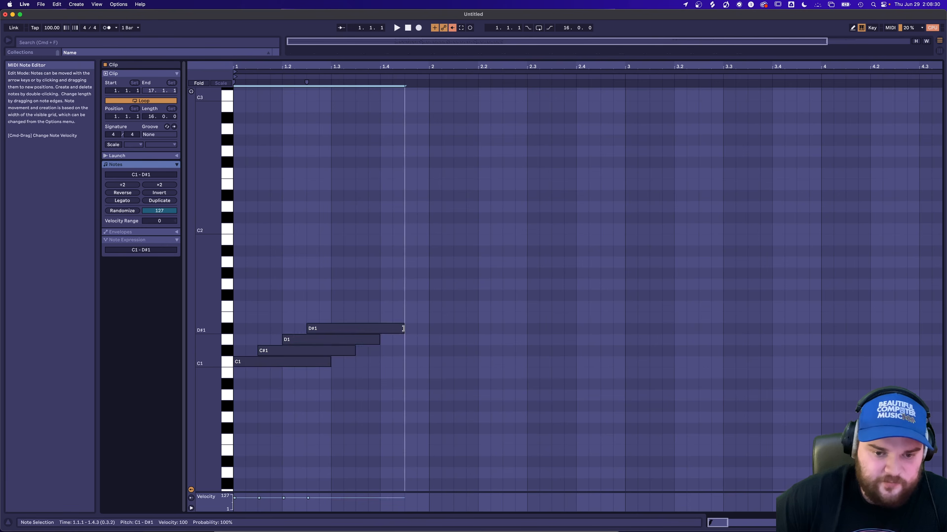
Fit the C1 to D#1 notes into the first half bar and duplicate the four-note pattern repeatedly up to bar 9.
{"action": "left_click_drag", "start_coordinate": [404, 330], "coordinate": [331, 333]}
{"action": "left_click_drag", "start_coordinate": [330, 299], "coordinate": [232, 409]}
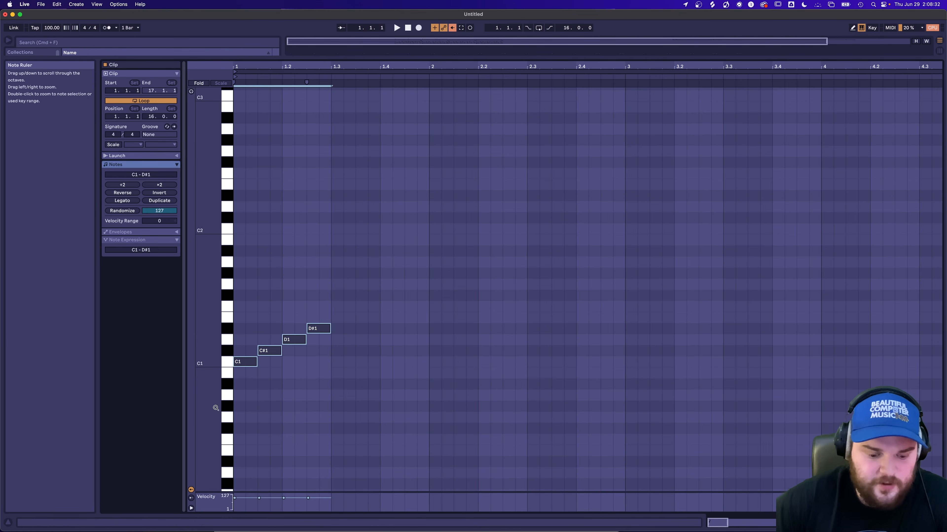
{"action": "key", "text": "minus"}
{"action": "key", "text": "super+d"}
{"action": "key", "text": "super+d"}
{"action": "key", "text": "super+d"}
{"action": "key", "text": "super+d"}
{"action": "key", "text": "super+d"}
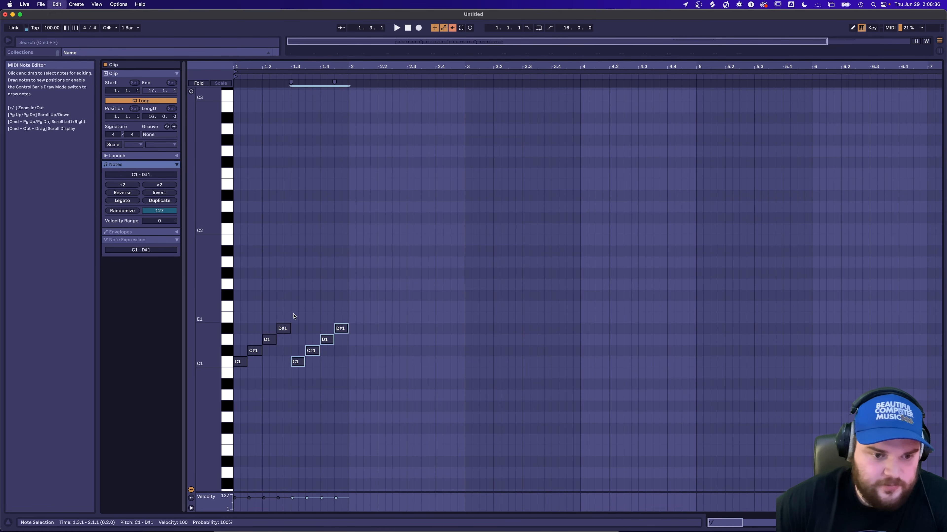
{"action": "key", "text": "minus"}
{"action": "key", "text": "super+d"}
{"action": "key", "text": "super+d"}
{"action": "key", "text": "super+d"}
{"action": "key", "text": "super+d"}
{"action": "key", "text": "super+d"}
{"action": "key", "text": "super+d"}
{"action": "key", "text": "super+d"}
{"action": "key", "text": "super+d"}
{"action": "key", "text": "super+d"}
{"action": "key", "text": "super+d"}
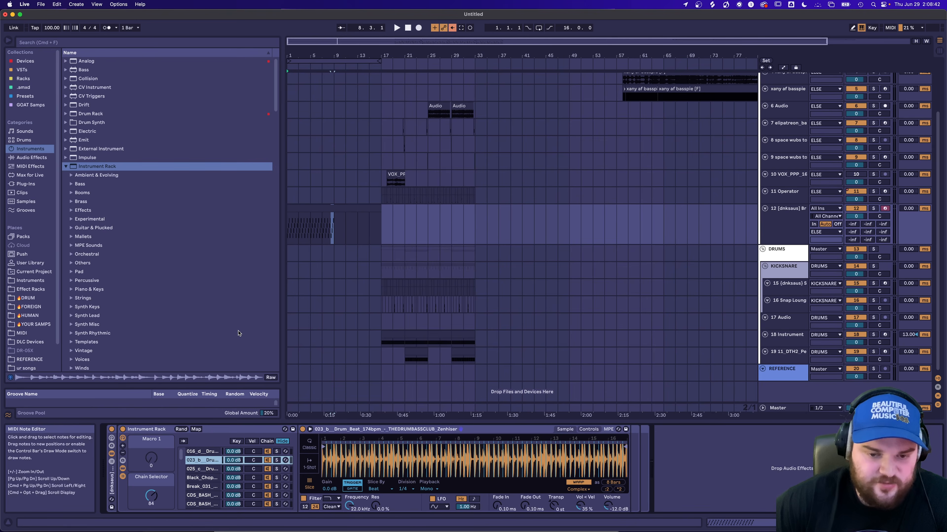
Audition the sliced breaks clip while changing the rack's Chain Selector.
{"action": "key", "text": "space"}
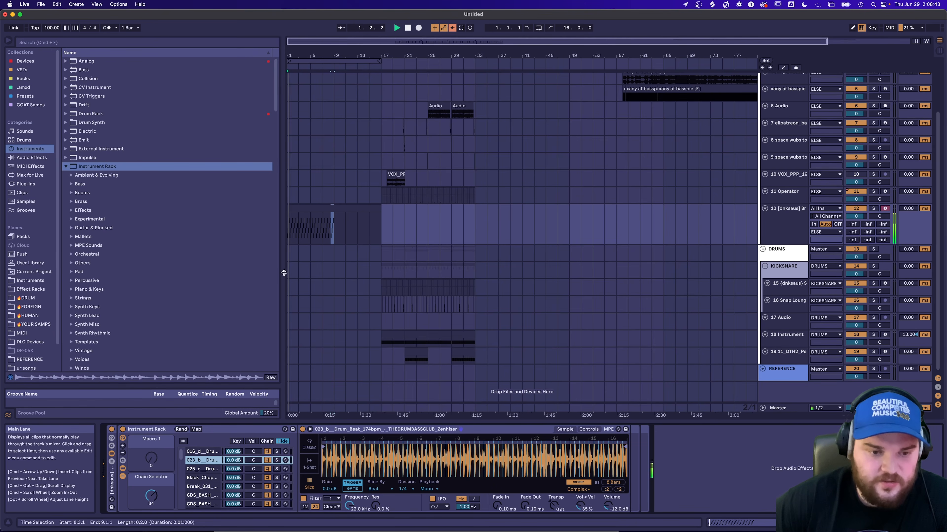
{"action": "left_click_drag", "start_coordinate": [151, 501], "coordinate": [151, 480]}
{"action": "key", "text": "space"}
Add Expression Control before the breaks Instrument Rack, map its Random source to the Chain Selector, and play the clip.
{"action": "key", "text": "super+f"}
{"action": "type", "text": "expre"}
{"action": "left_click_drag", "start_coordinate": [127, 62], "coordinate": [186, 485]}
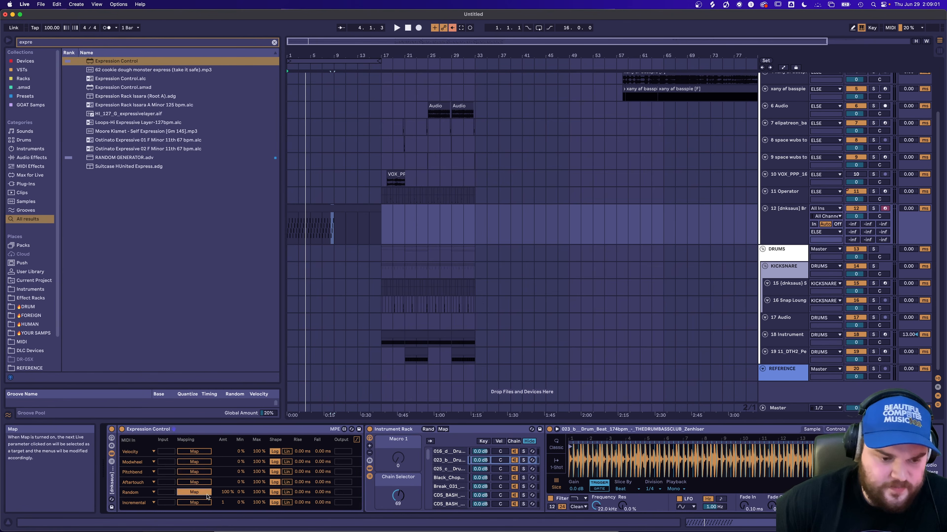
{"action": "left_click", "coordinate": [398, 498]}
{"action": "key", "text": "space"}
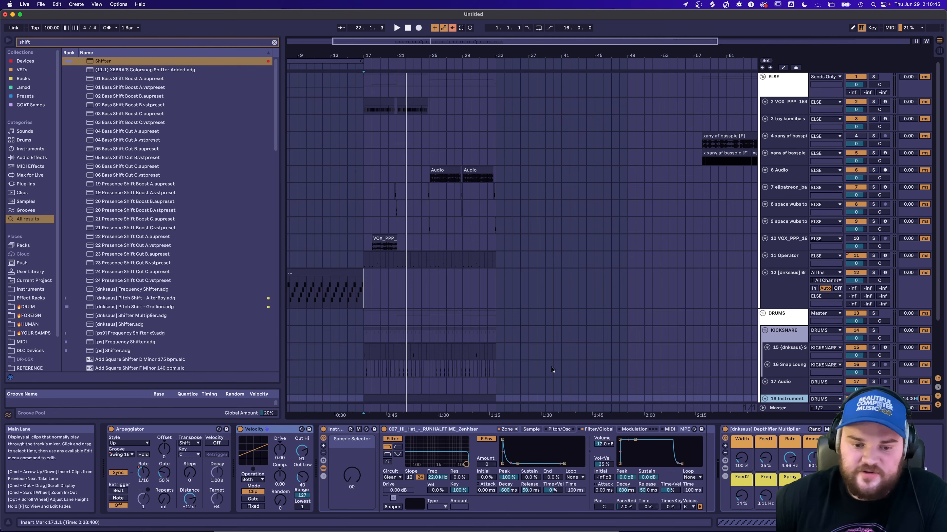
Examine the modulation and MIDI settings of the Sampler on the VOX_PPP_164 track.
{"action": "left_click", "coordinate": [788, 102]}
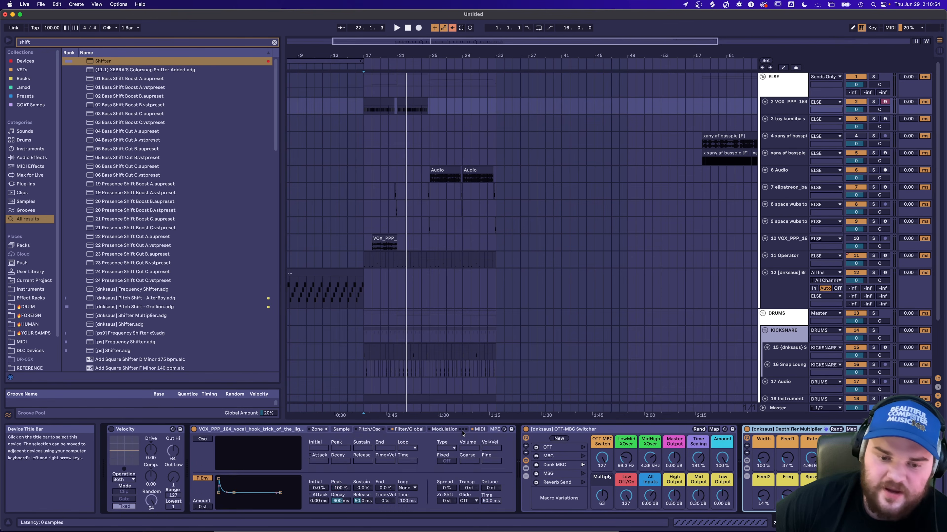
{"action": "left_click", "coordinate": [462, 432]}
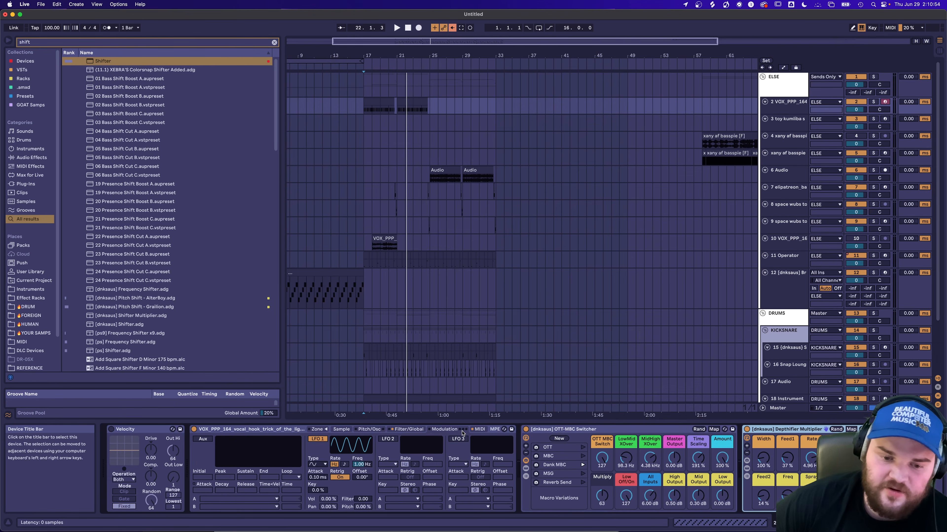
{"action": "left_click", "coordinate": [472, 428]}
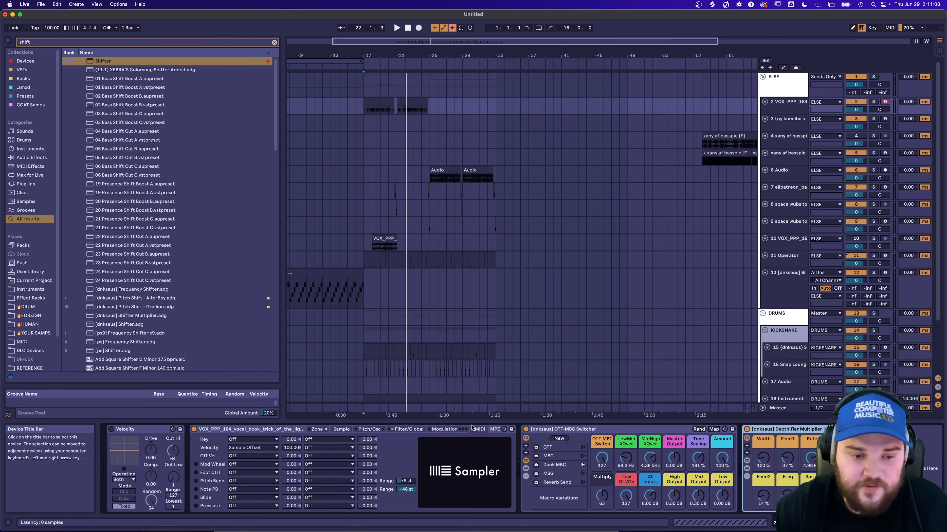